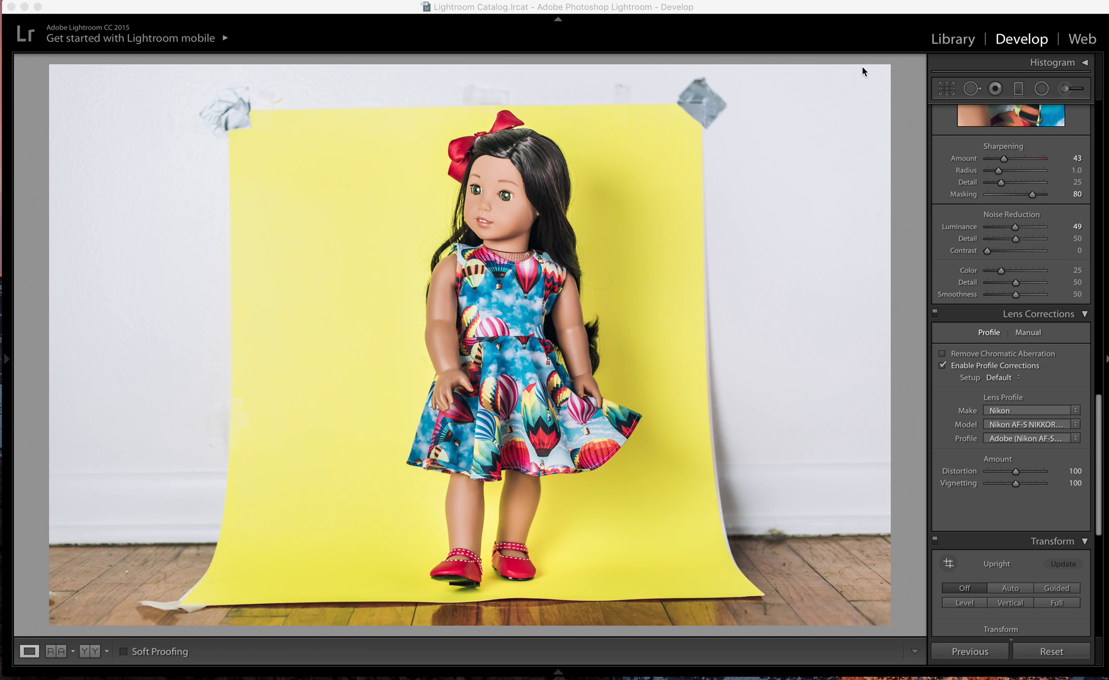
# Send the doll photo from Lightroom into Photoshop CC 2018 as 20180510-KLS_9320-2
pyautogui.click(851, 40)
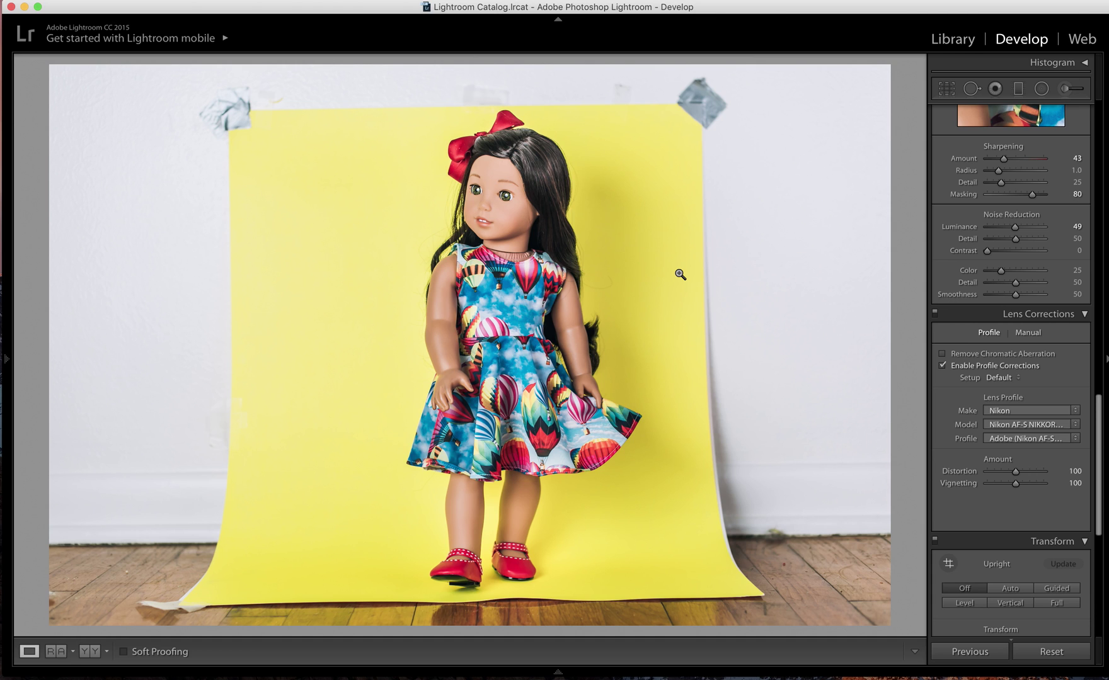
pyautogui.press('super+e')
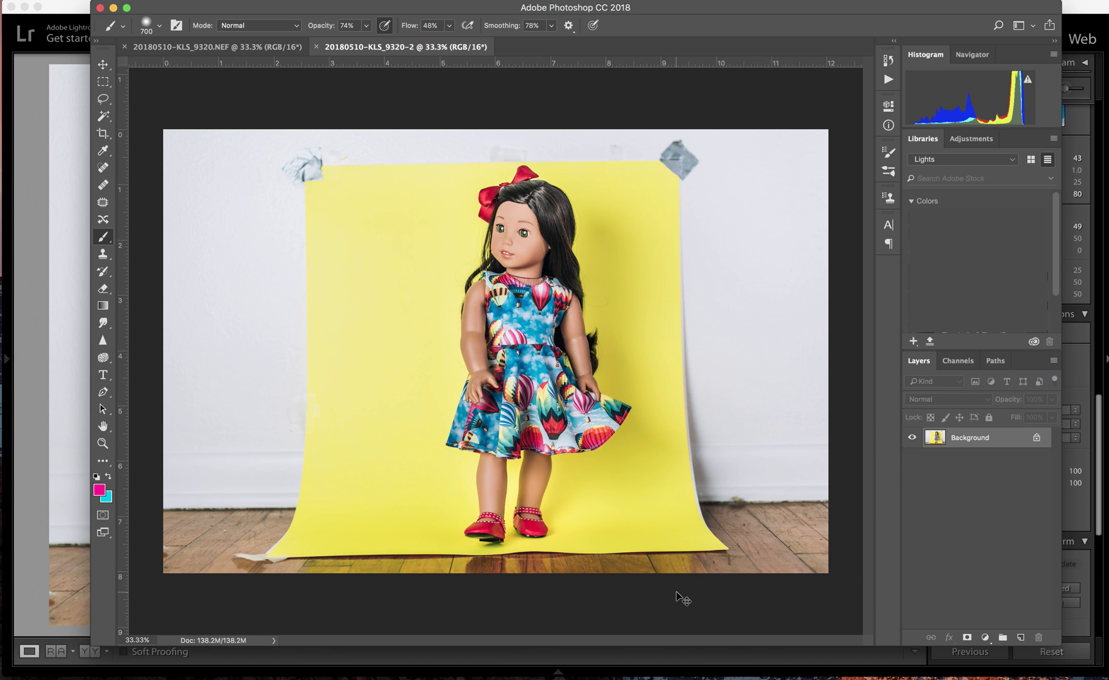
# Duplicate the Background layer as Layer 1, toggling its visibility once to compare
pyautogui.press('super+j')
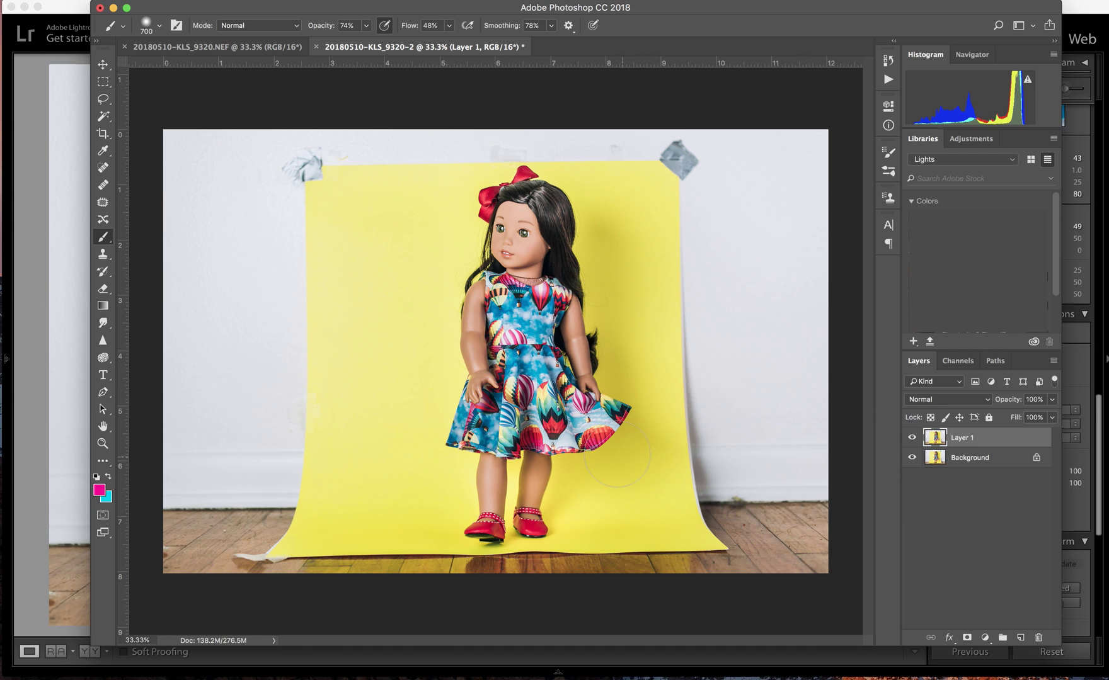
pyautogui.click(913, 438)
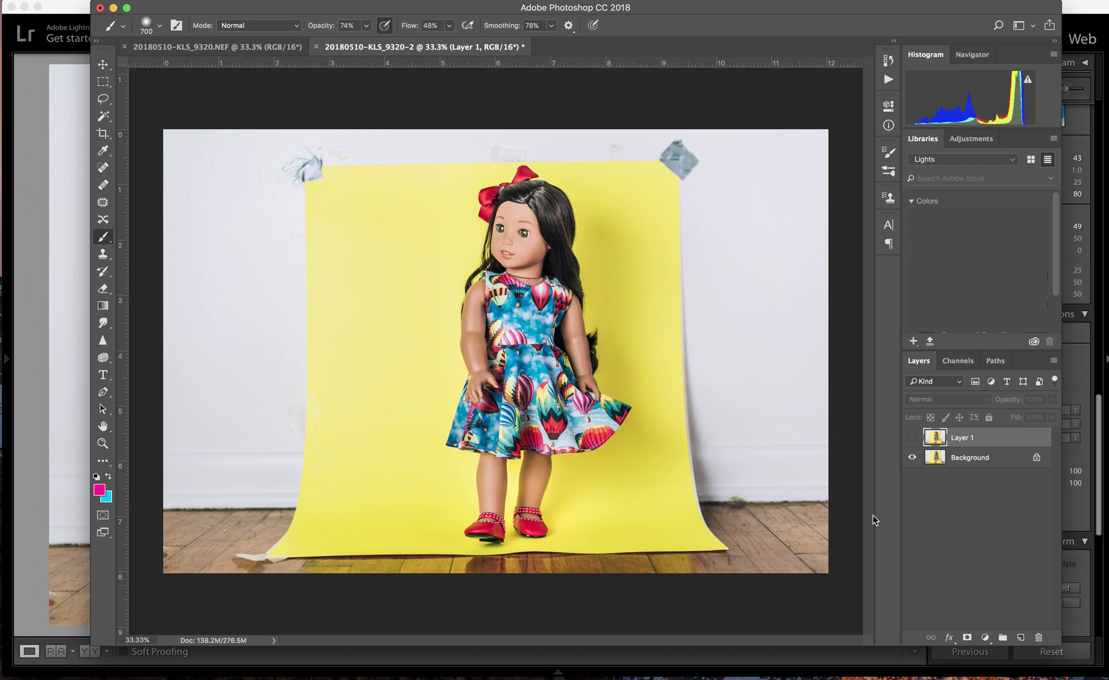
pyautogui.click(913, 438)
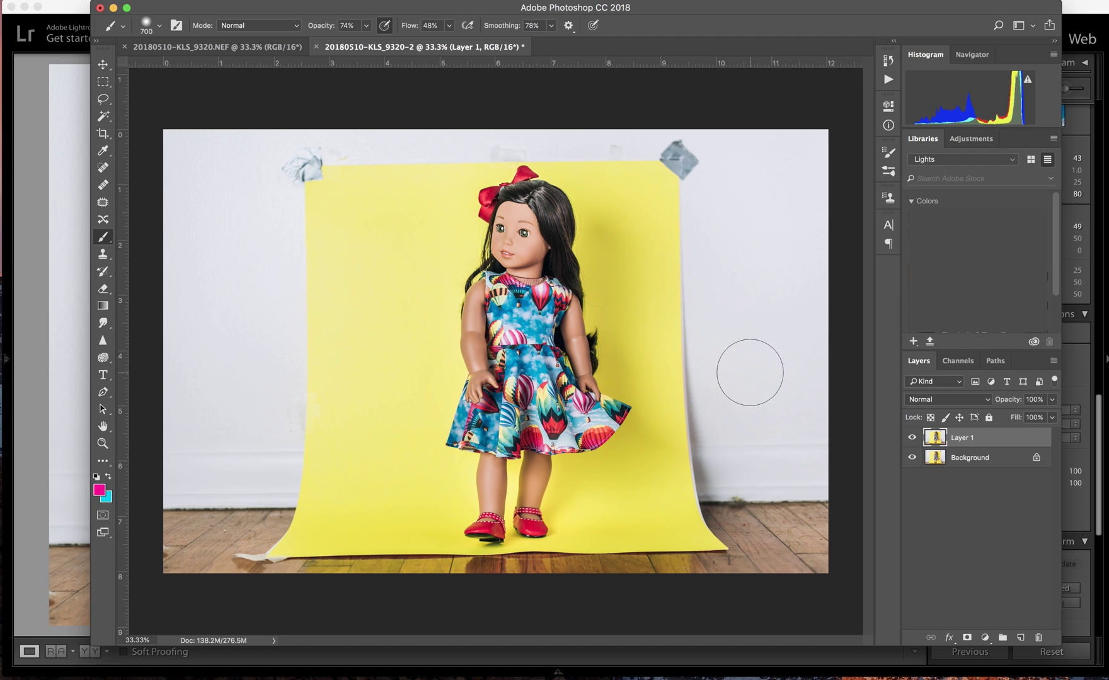
pyautogui.press('j')
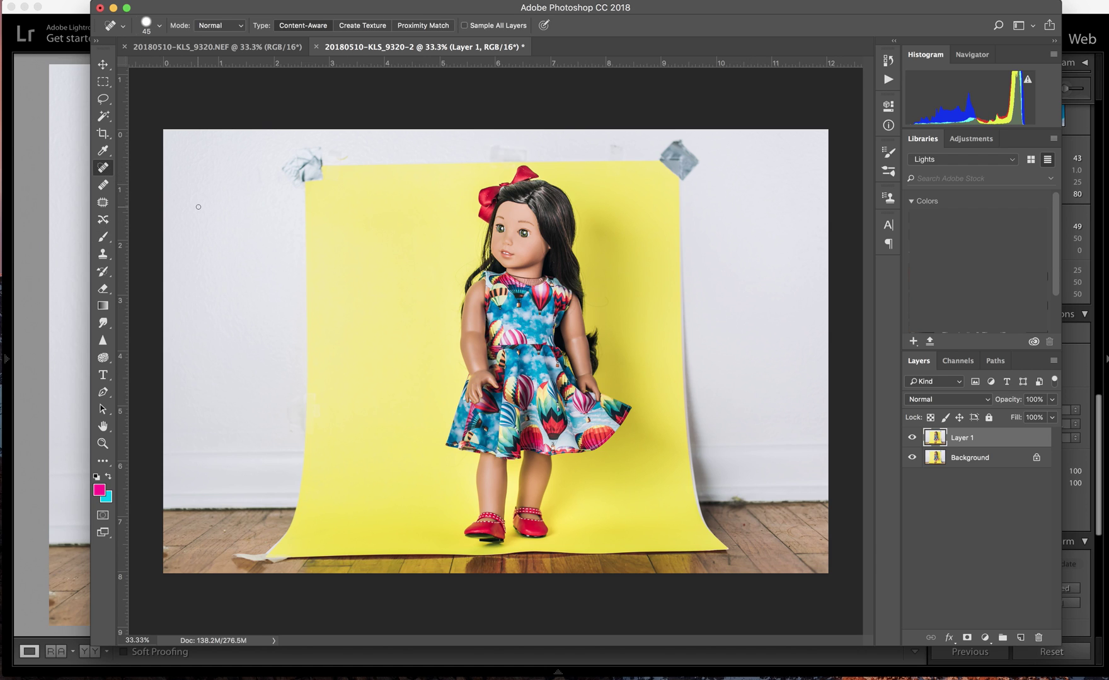
# With an enlarged healing brush, remove the top-left, top-right and lower-left tape and the wall-base dirt
pyautogui.press(']')
pyautogui.press(']')
pyautogui.press(']')
pyautogui.press(']')
pyautogui.press(']')
pyautogui.press(']')
pyautogui.press(']')
pyautogui.press(']')
pyautogui.press(']')
pyautogui.press(']')
pyautogui.press(']')
pyautogui.press(']')
pyautogui.press(']')
pyautogui.moveTo(302, 165); pyautogui.dragTo(302, 157)
pyautogui.moveTo(679, 161); pyautogui.dragTo(679, 161)
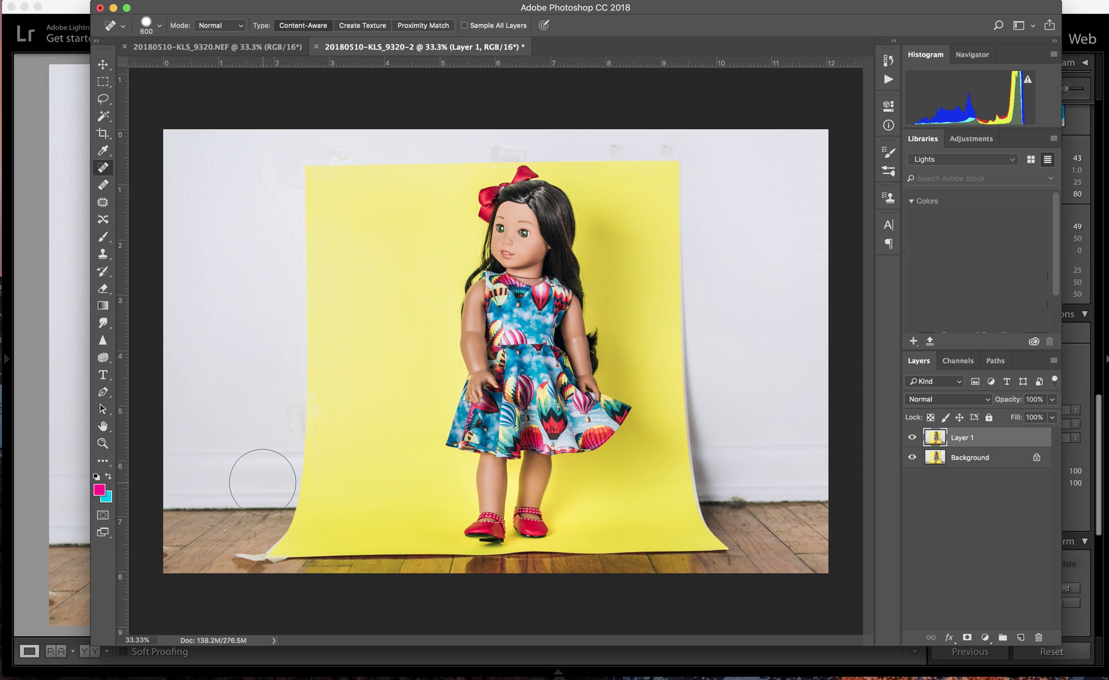
pyautogui.moveTo(259, 565); pyautogui.dragTo(260, 565)
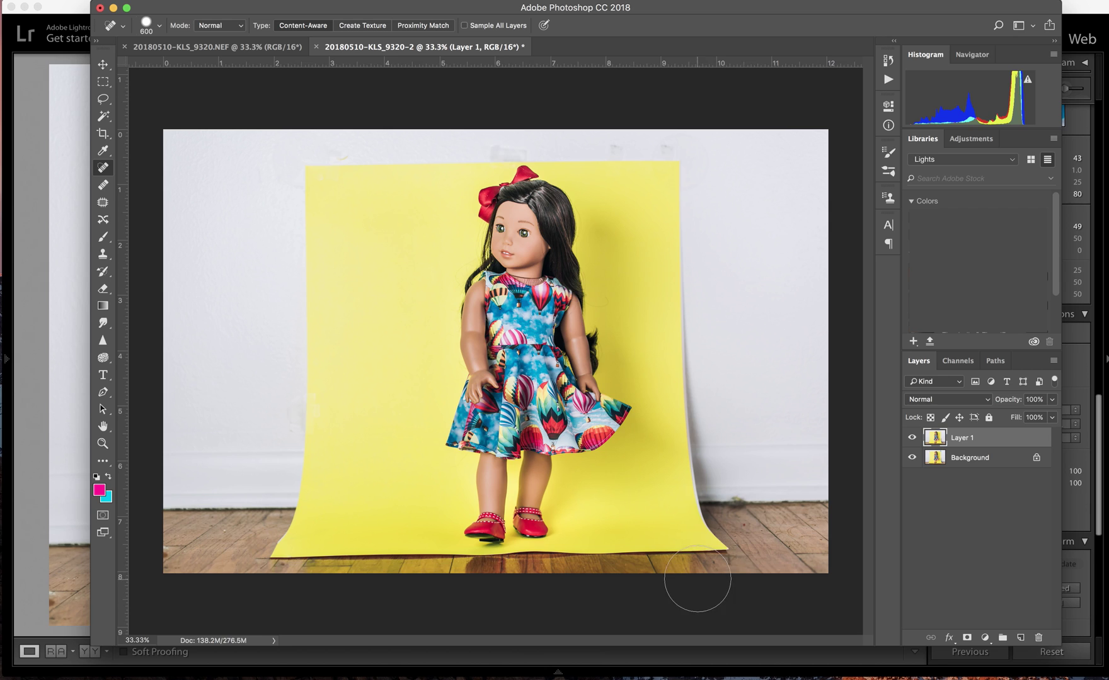
pyautogui.moveTo(747, 495); pyautogui.dragTo(746, 495)
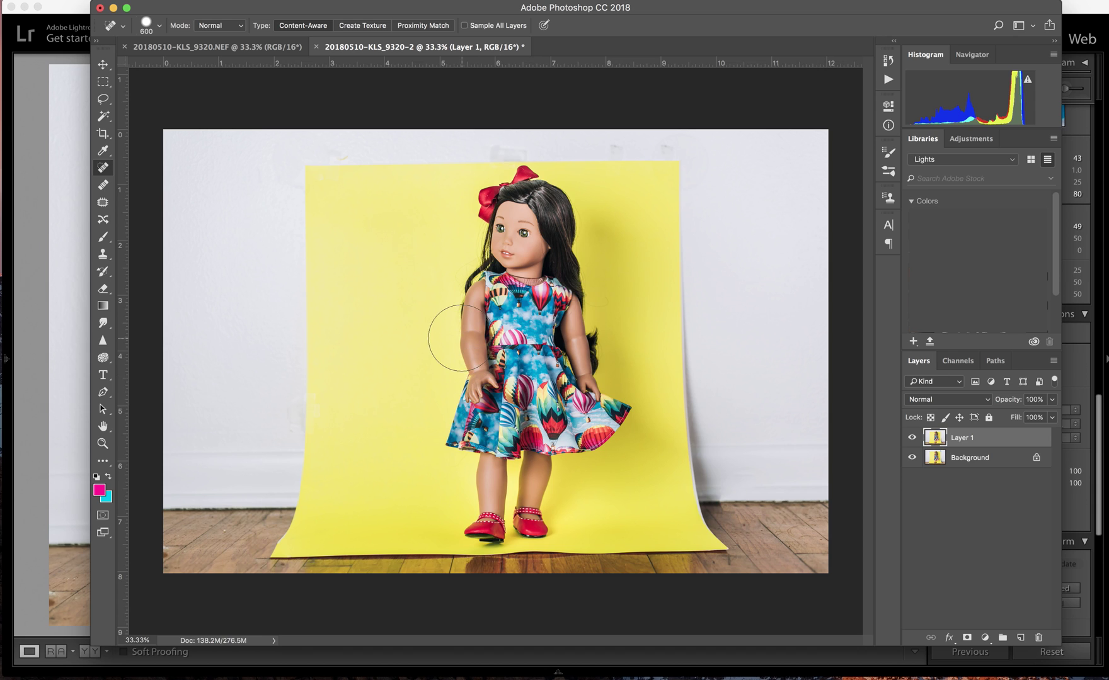
# Copy the left strip of yellow paper onto Layer 2 and flip it horizontally
pyautogui.click(104, 84)
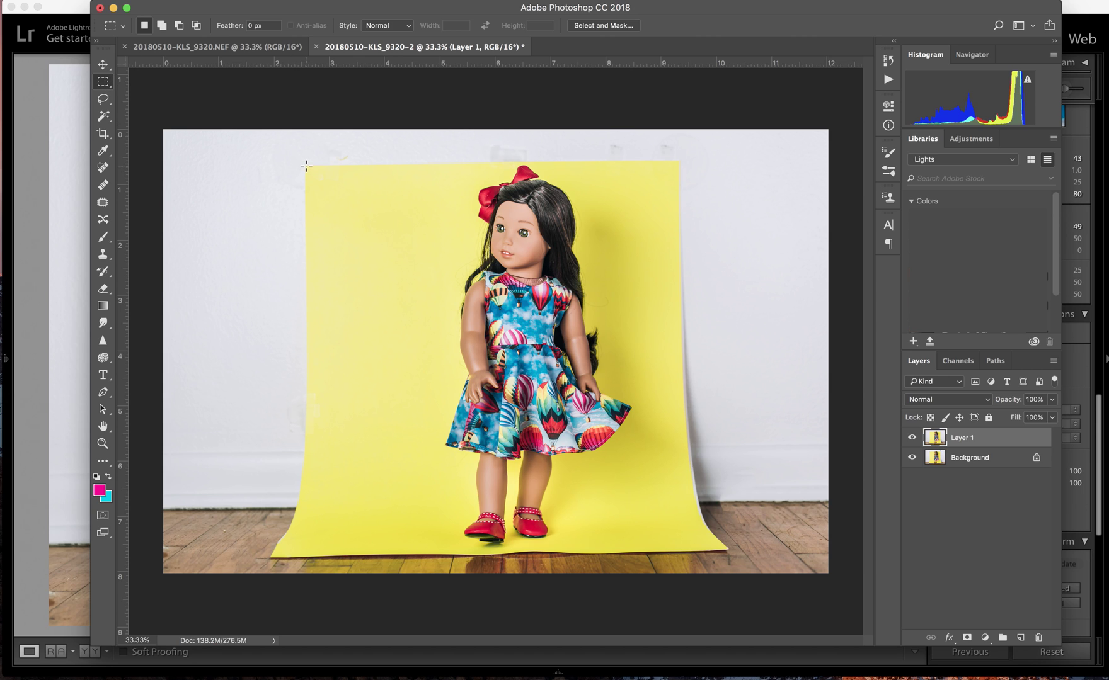
pyautogui.moveTo(306, 166); pyautogui.dragTo(443, 553)
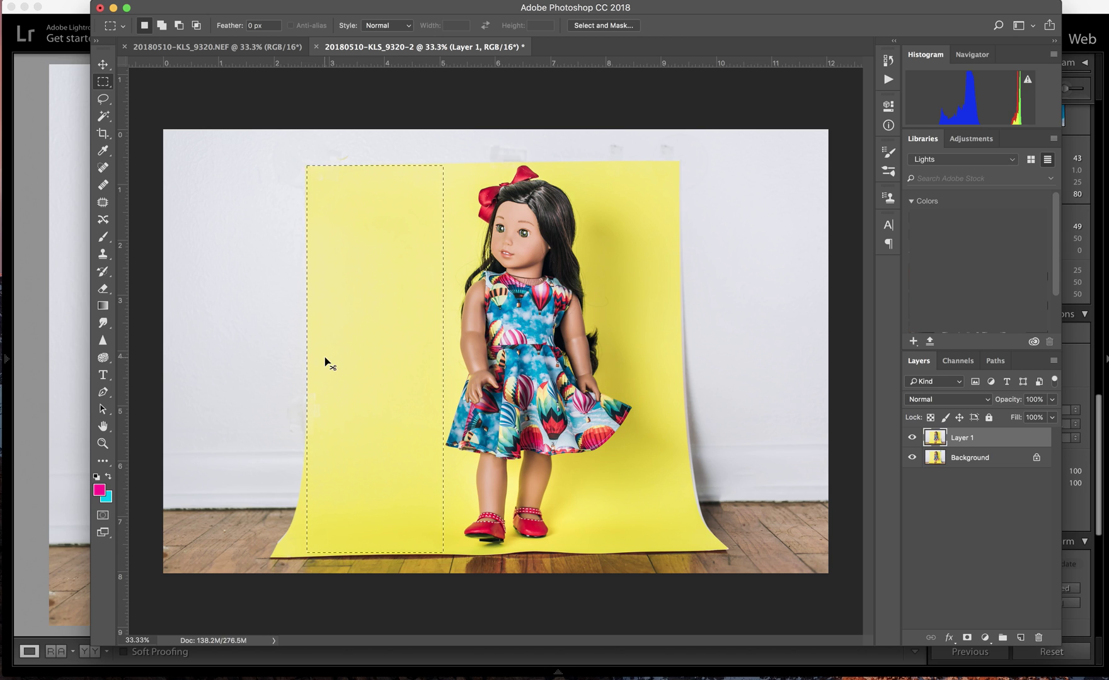
pyautogui.press('super+j')
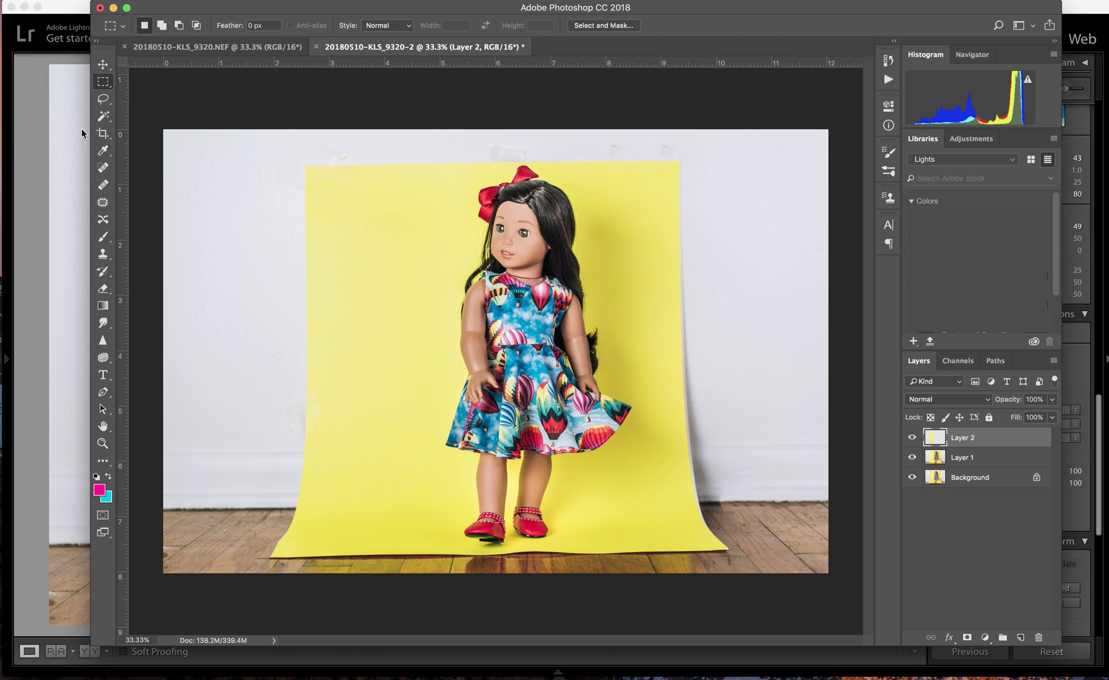
pyautogui.click(108, 61)
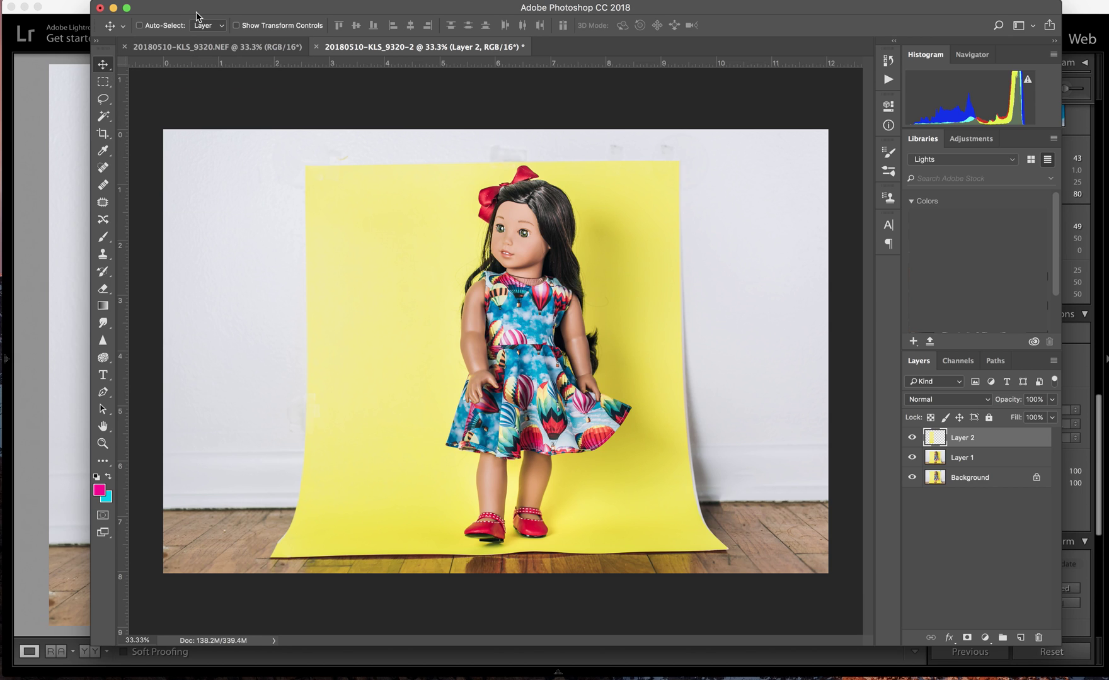
pyautogui.click(151, 1)
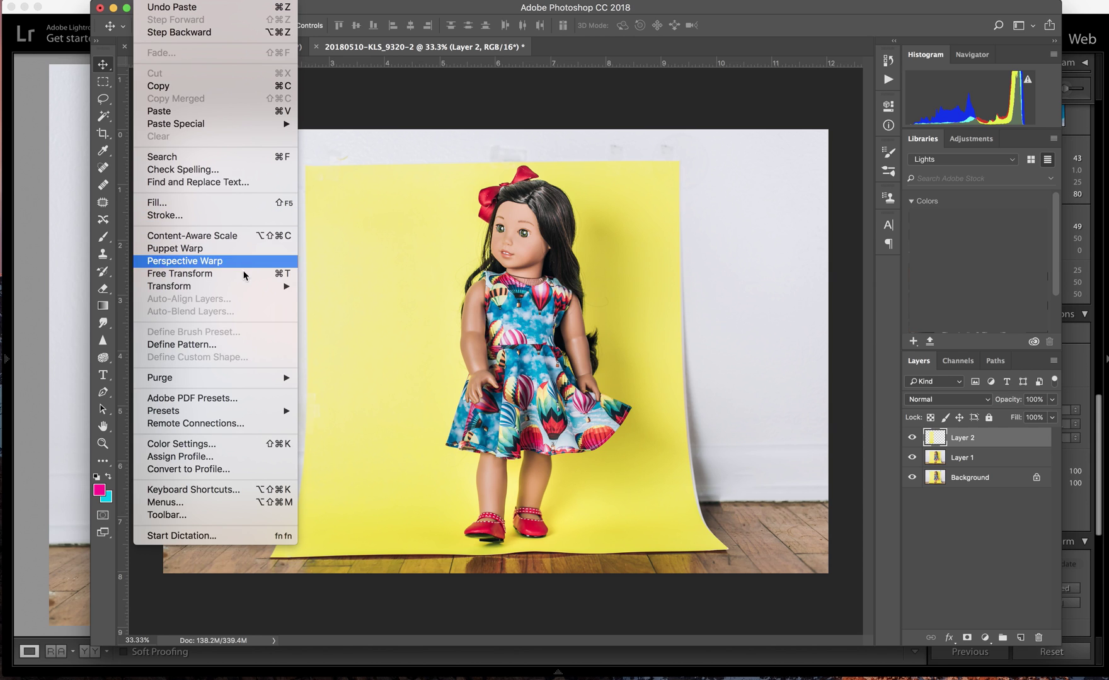
pyautogui.moveTo(254, 288)
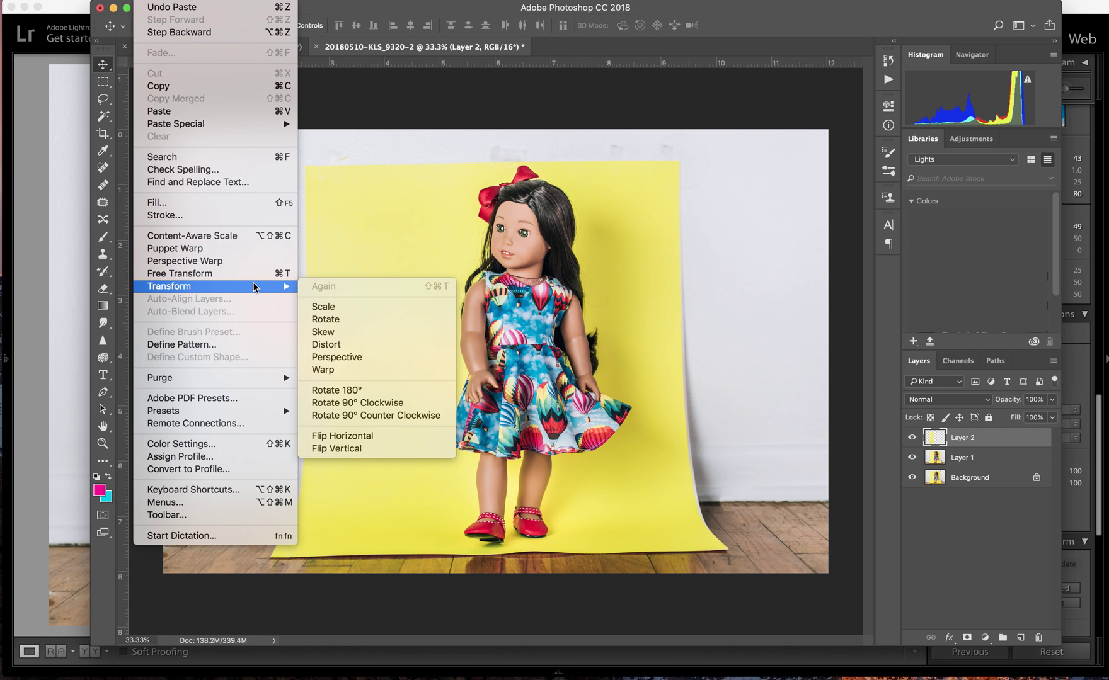
pyautogui.click(371, 437)
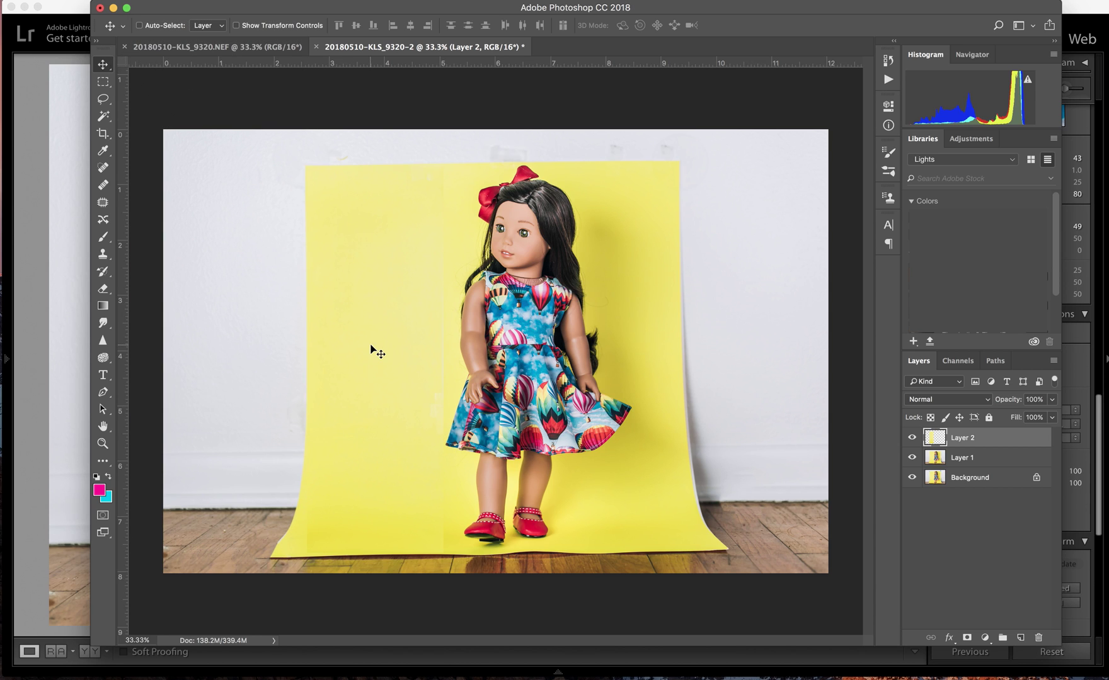
# Move the flipped strip left over the wall and stretch it to the photo's left edge
pyautogui.moveTo(371, 348); pyautogui.dragTo(238, 350)
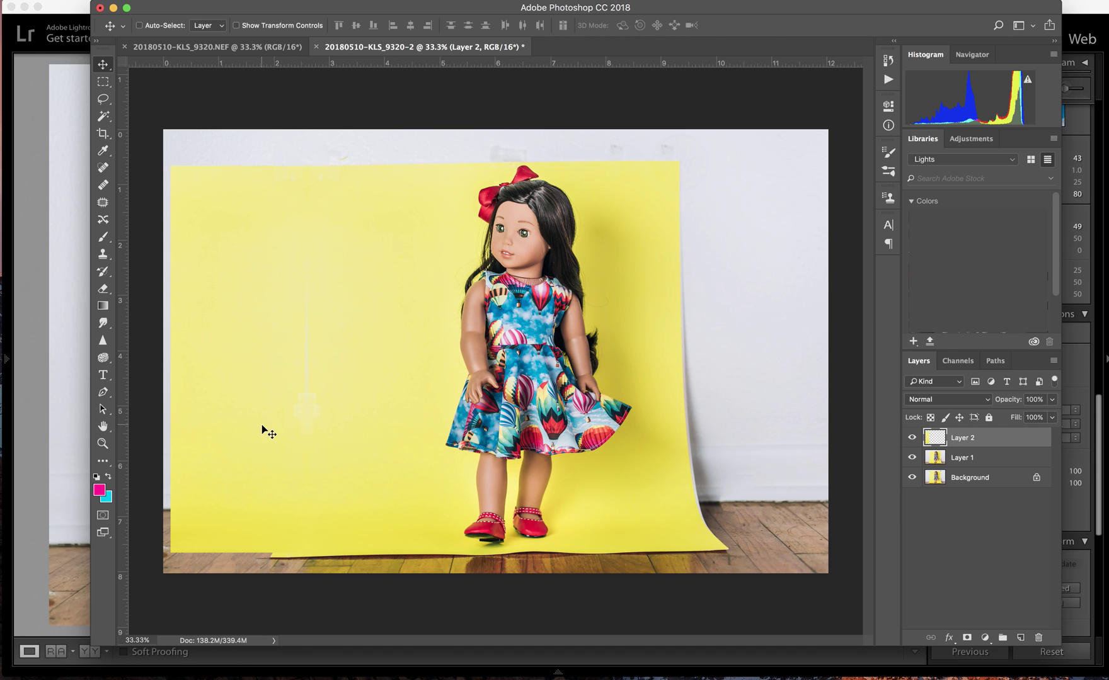
pyautogui.press('Right')
pyautogui.press('Right')
pyautogui.press('Right')
pyautogui.press('Right')
pyautogui.press('Right')
pyautogui.press('Right')
pyautogui.press('Right')
pyautogui.press('Right')
pyautogui.press('Right')
pyautogui.press('Right')
pyautogui.press('Right')
pyautogui.press('Right')
pyautogui.press('Right')
pyautogui.press('Right')
pyautogui.press('Right')
pyautogui.press('Right')
pyautogui.press('Right')
pyautogui.press('Right')
pyautogui.press('Right')
pyautogui.press('Right')
pyautogui.press('Right')
pyautogui.press('Right')
pyautogui.press('Right')
pyautogui.press('Right')
pyautogui.press('Right')
pyautogui.press('Right')
pyautogui.press('Right')
pyautogui.press('Right')
pyautogui.press('Right')
pyautogui.press('Right')
pyautogui.press('Right')
pyautogui.press('Right')
pyautogui.press('Right')
pyautogui.press('Right')
pyautogui.press('Right')
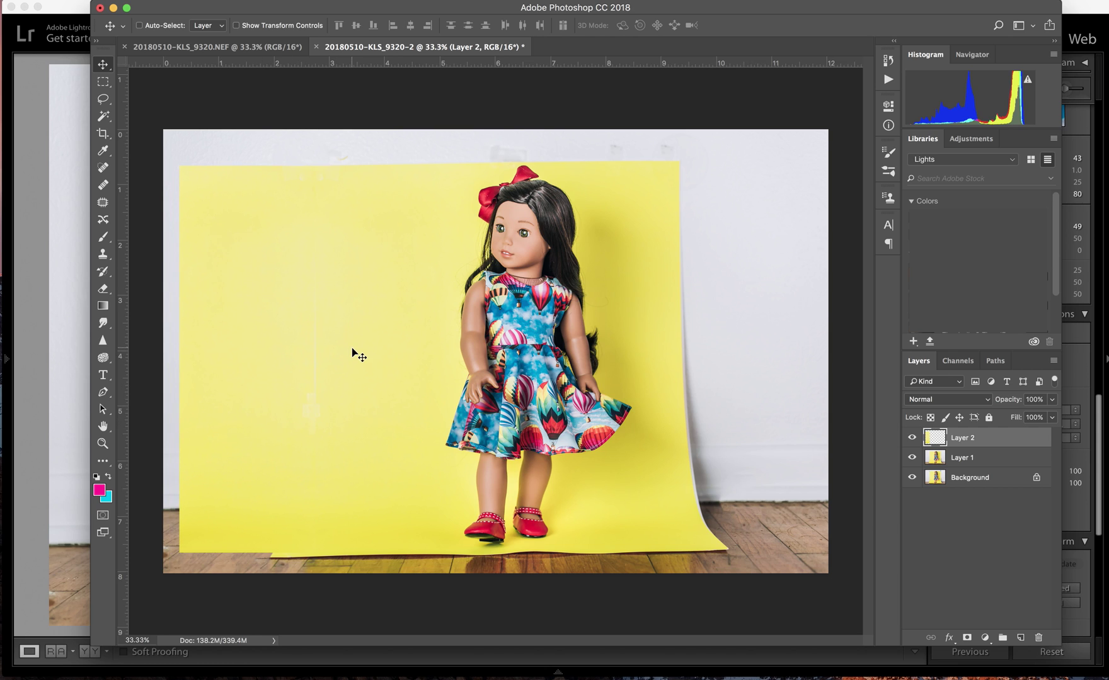
pyautogui.press('Right')
pyautogui.press('Right')
pyautogui.press('Right')
pyautogui.press('Right')
pyautogui.press('Right')
pyautogui.press('Right')
pyautogui.press('Right')
pyautogui.press('Right')
pyautogui.press('Right')
pyautogui.press('Right')
pyautogui.press('Right')
pyautogui.press('Right')
pyautogui.press('Right')
pyautogui.press('Right')
pyautogui.press('Right')
pyautogui.press('Up')
pyautogui.press('Up')
pyautogui.press('Up')
pyautogui.press('Up')
pyautogui.press('Up')
pyautogui.press('Up')
pyautogui.press('Left')
pyautogui.press('Left')
pyautogui.press('Left')
pyautogui.press('Left')
pyautogui.press('Left')
pyautogui.press('Left')
pyautogui.press('Left')
pyautogui.press('Left')
pyautogui.press('Left')
pyautogui.press('super+t')
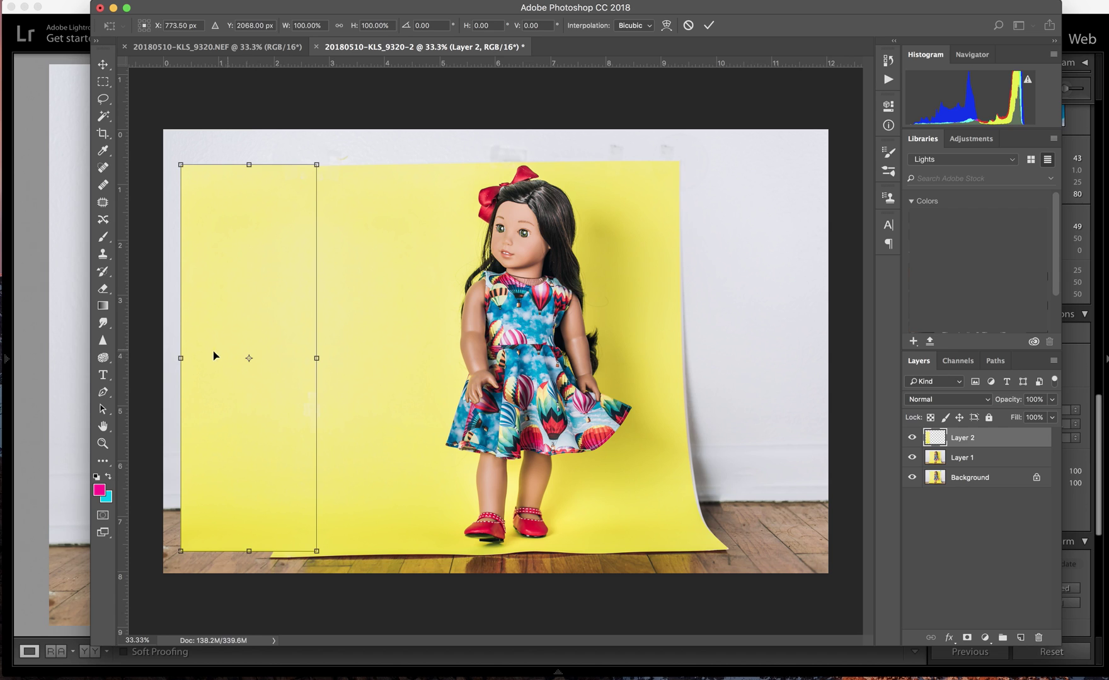
pyautogui.moveTo(180, 358); pyautogui.dragTo(157, 358)
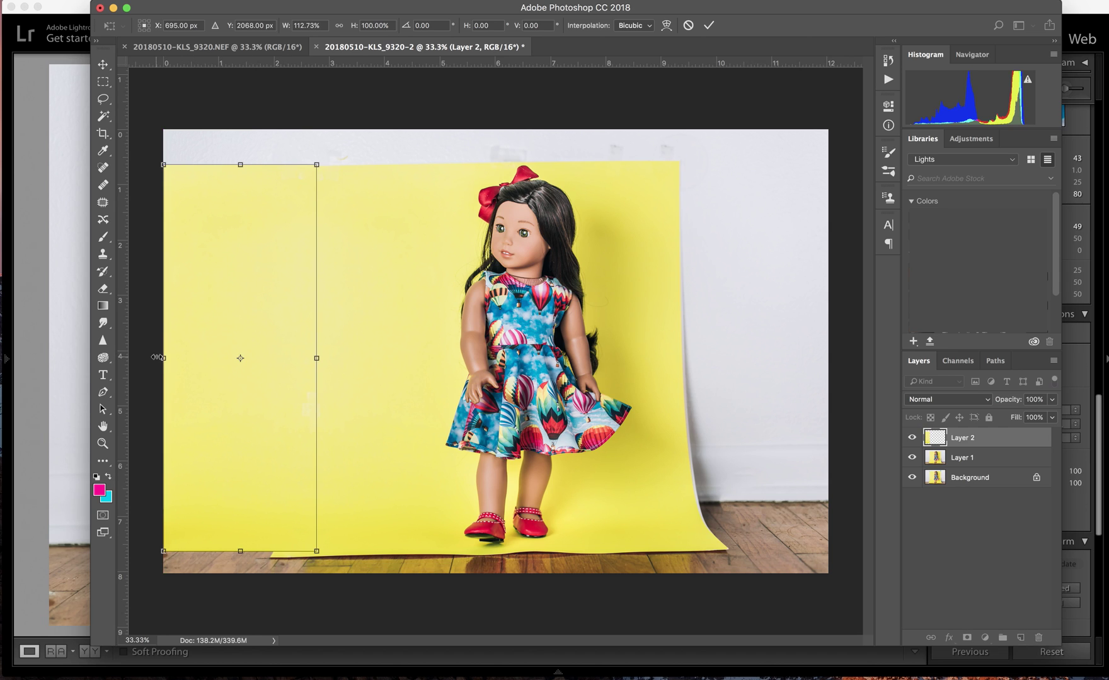
pyautogui.press('Return')
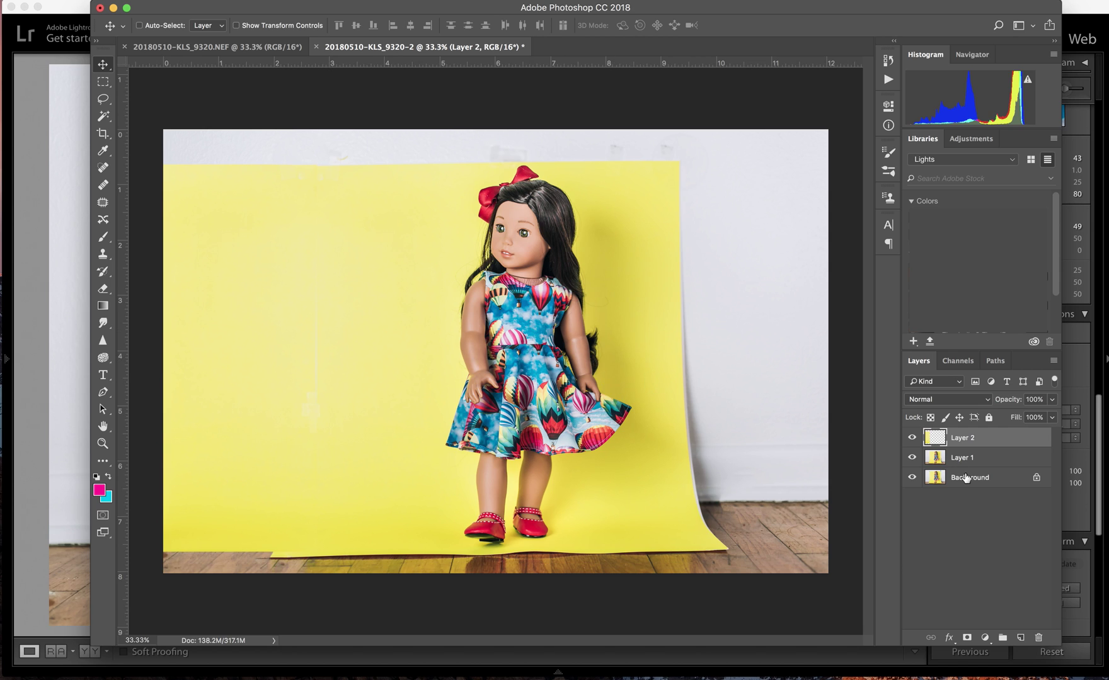
# Merge Layer 1 and Layer 2 into a single layer
pyautogui.keyDown('shift'); pyautogui.click(1009, 460); pyautogui.keyUp('shift')
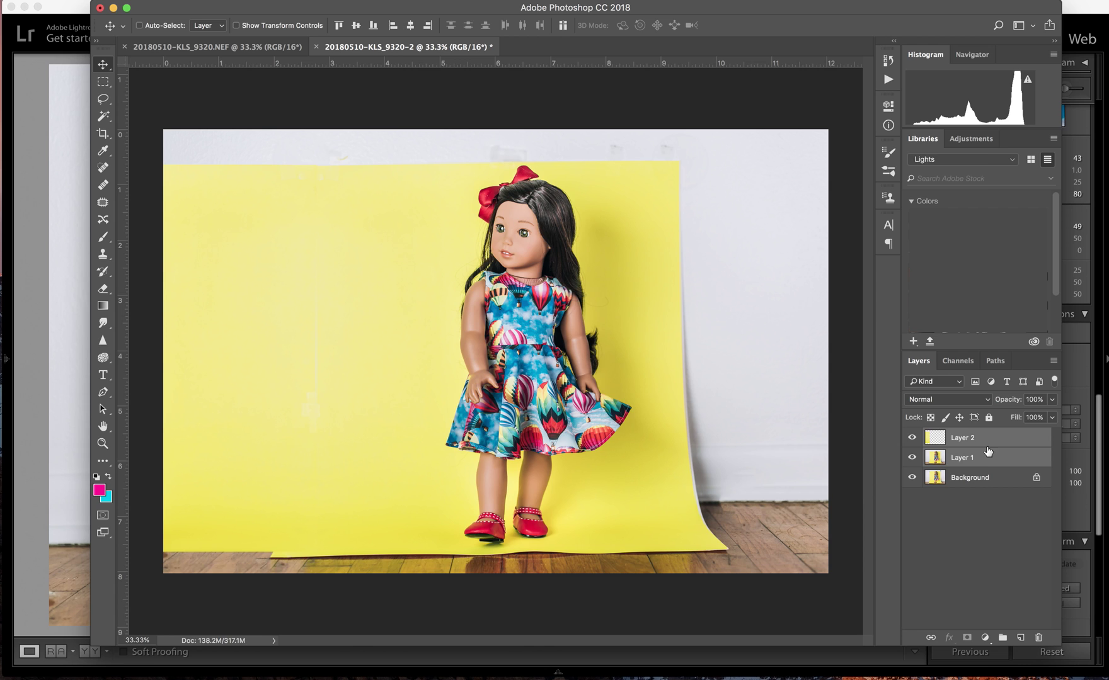
pyautogui.rightClick(986, 461)
pyautogui.click(986, 461)
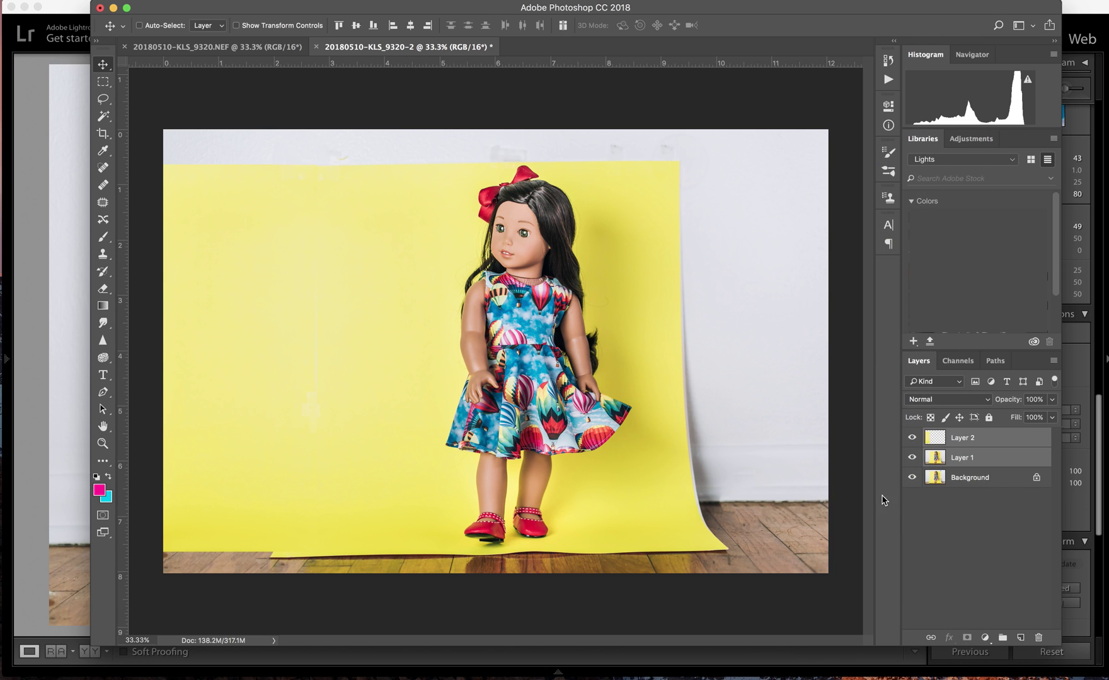
pyautogui.rightClick(982, 463)
pyautogui.click(919, 490)
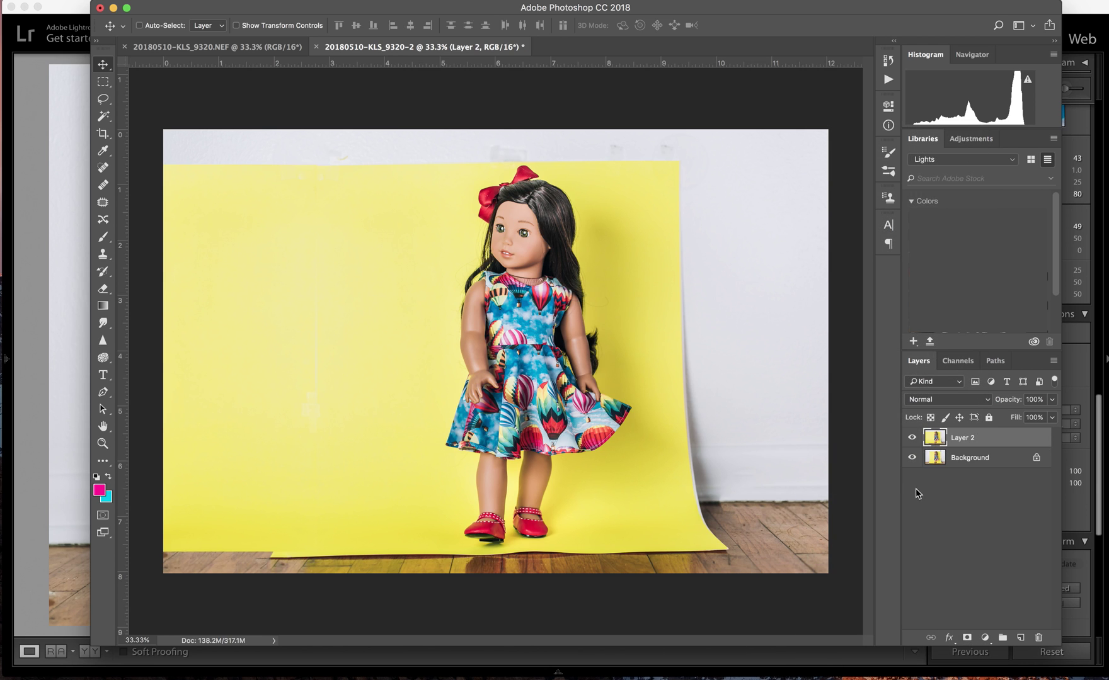
# Spot-heal the vertical seam line and a leftover mark on the extended backdrop
pyautogui.press('j')
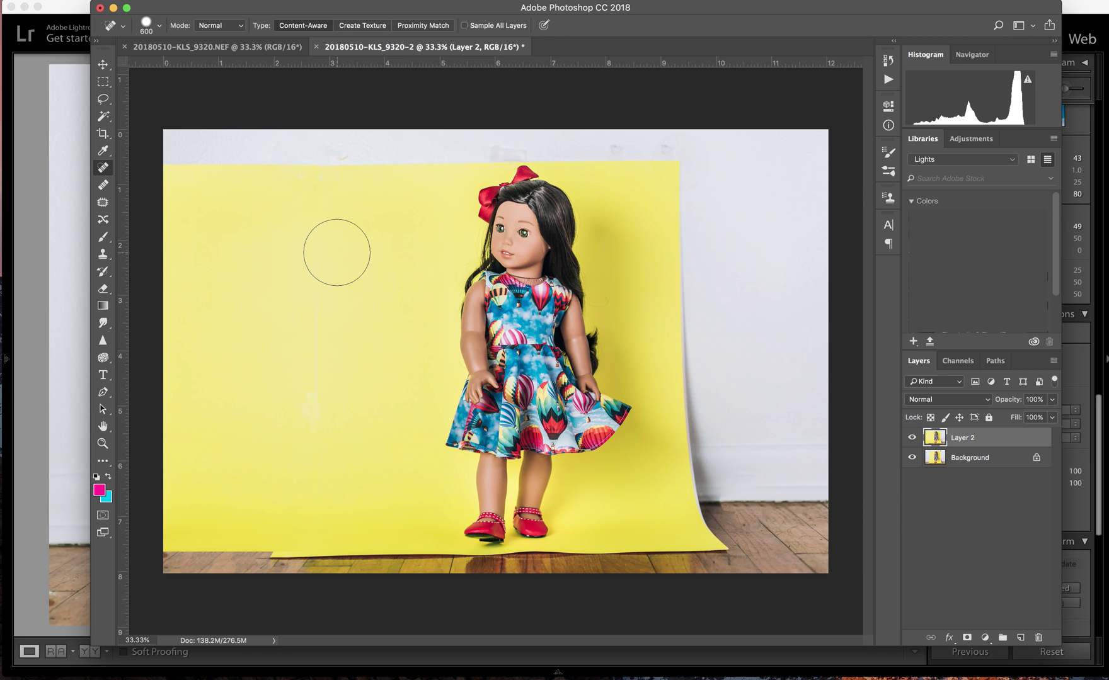
pyautogui.moveTo(312, 262); pyautogui.dragTo(311, 402)
pyautogui.moveTo(305, 385)
pyautogui.mouseDown()
pyautogui.moveTo(310, 421)
pyautogui.moveTo(311, 387)
pyautogui.mouseUp()
# Copy a top strip of yellow paper to Layer 3, flip it vertically, and move it up over the wall
pyautogui.click(103, 81)
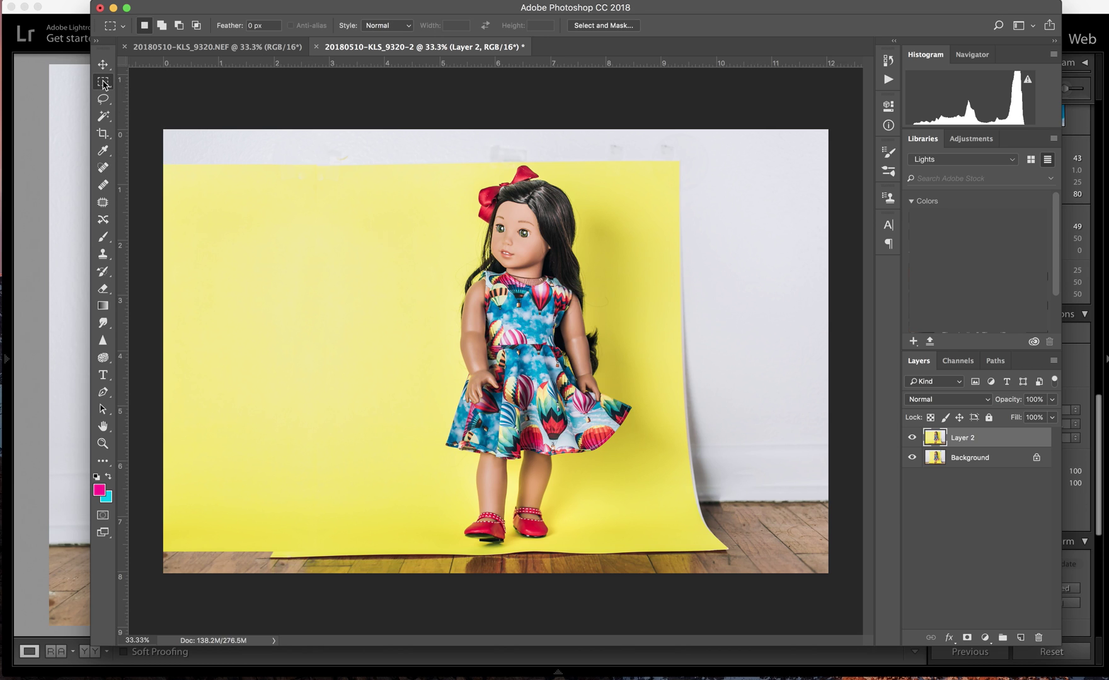
pyautogui.moveTo(166, 202); pyautogui.dragTo(470, 169)
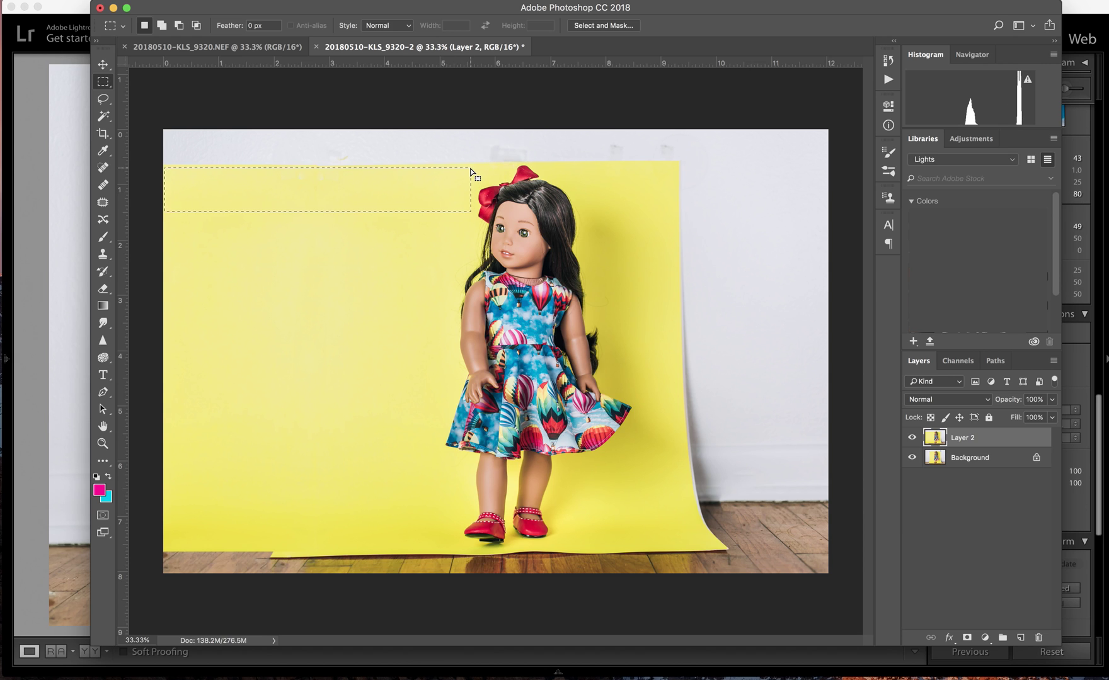
pyautogui.press('super+j')
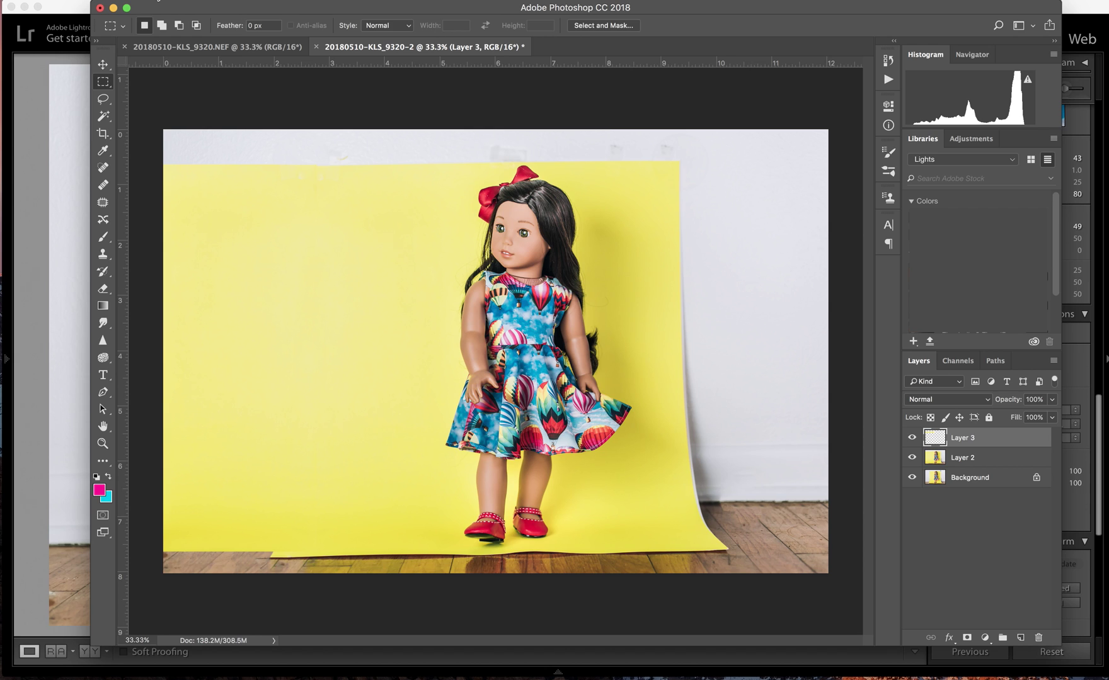
pyautogui.click(148, 4)
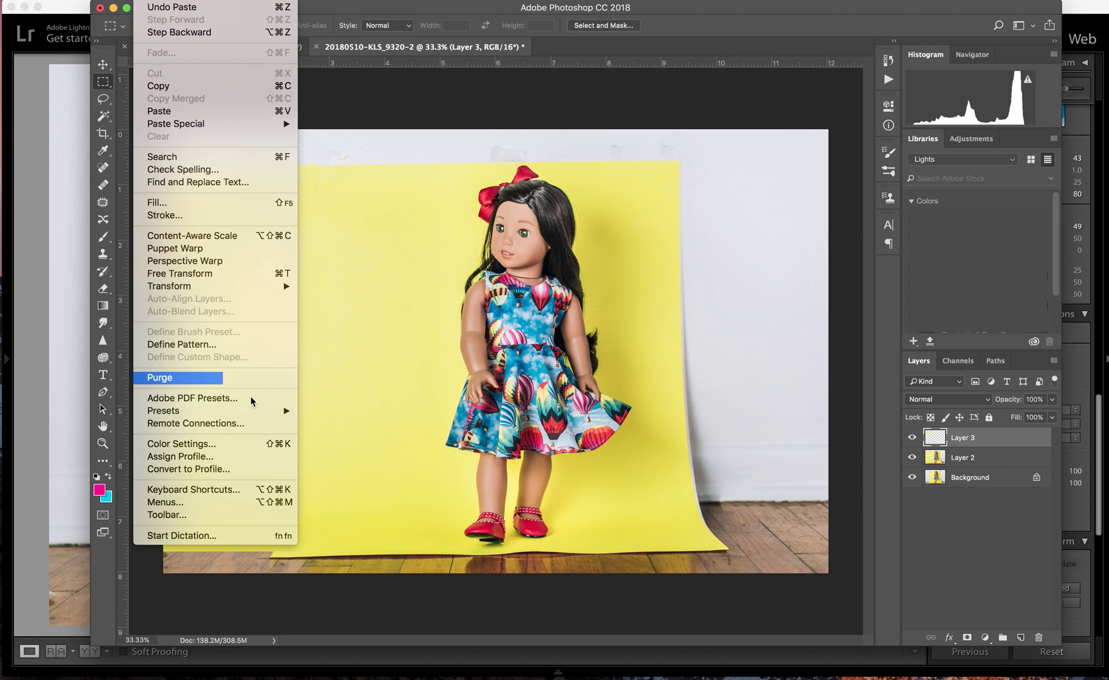
pyautogui.moveTo(259, 286)
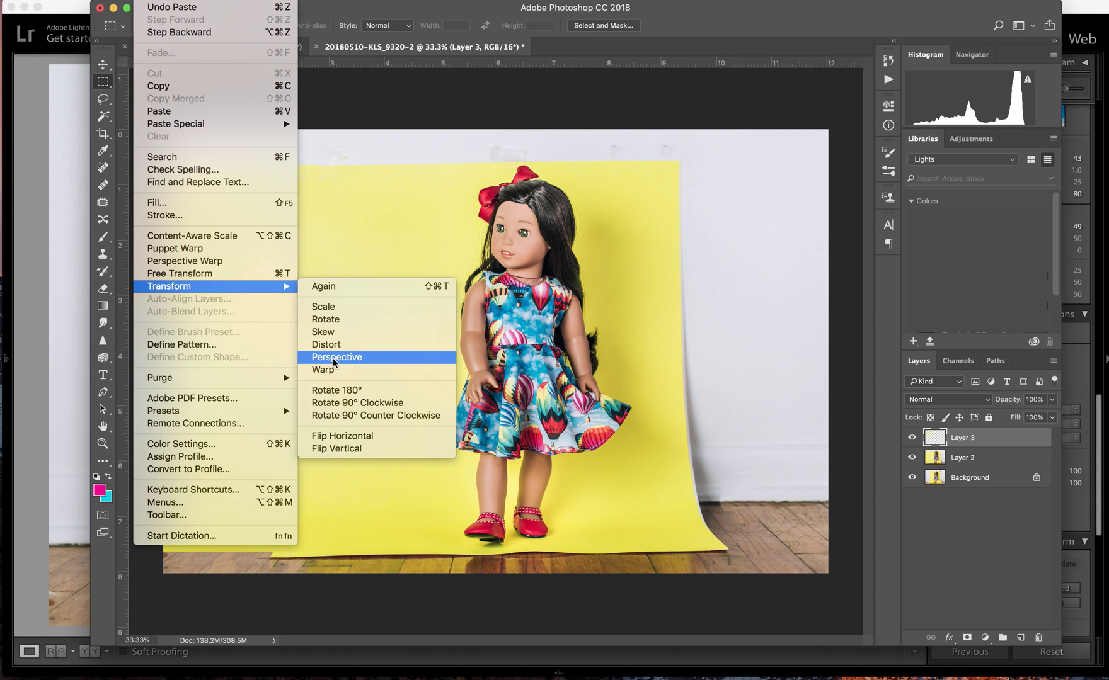
pyautogui.click(344, 449)
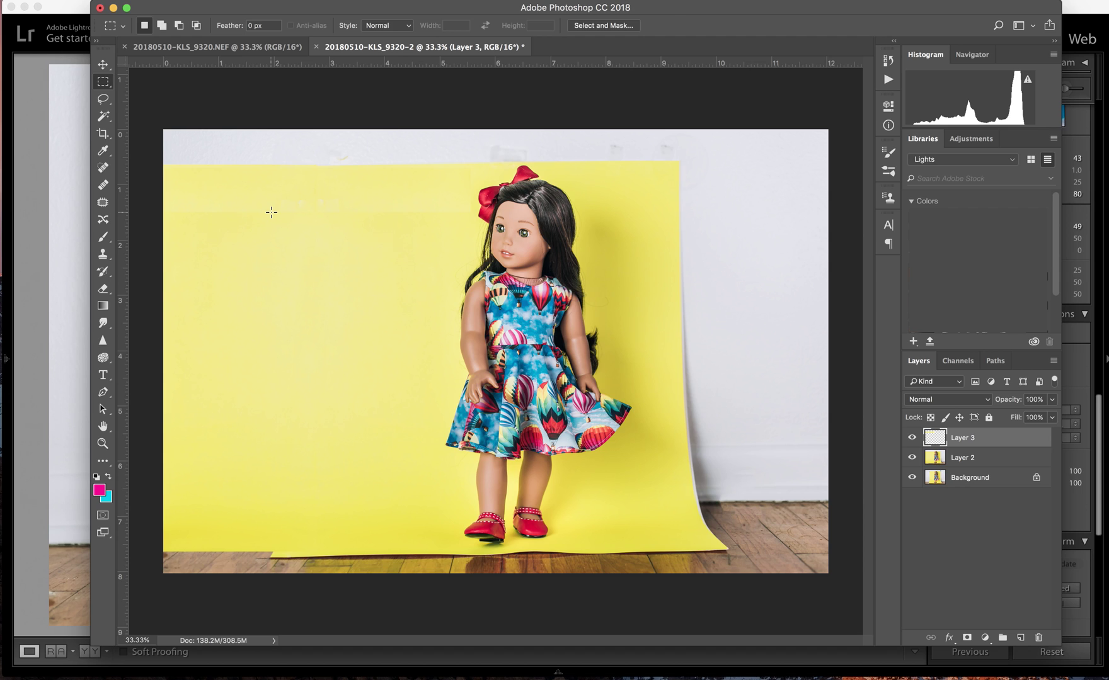
pyautogui.press('v')
pyautogui.moveTo(270, 202); pyautogui.dragTo(270, 158)
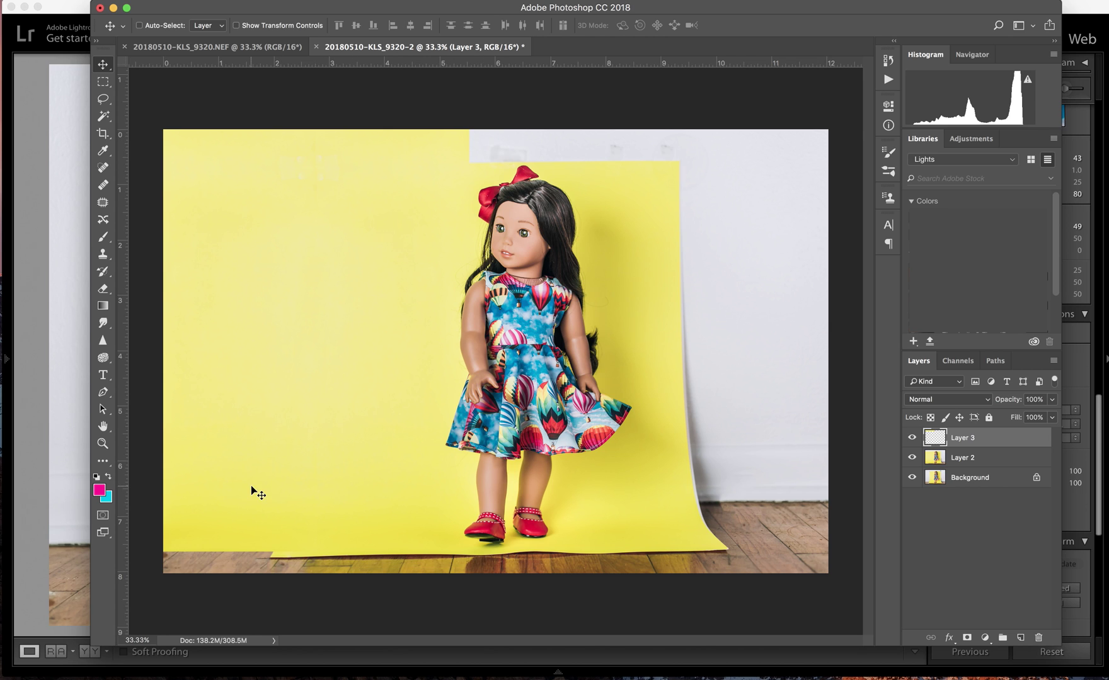
pyautogui.click(103, 82)
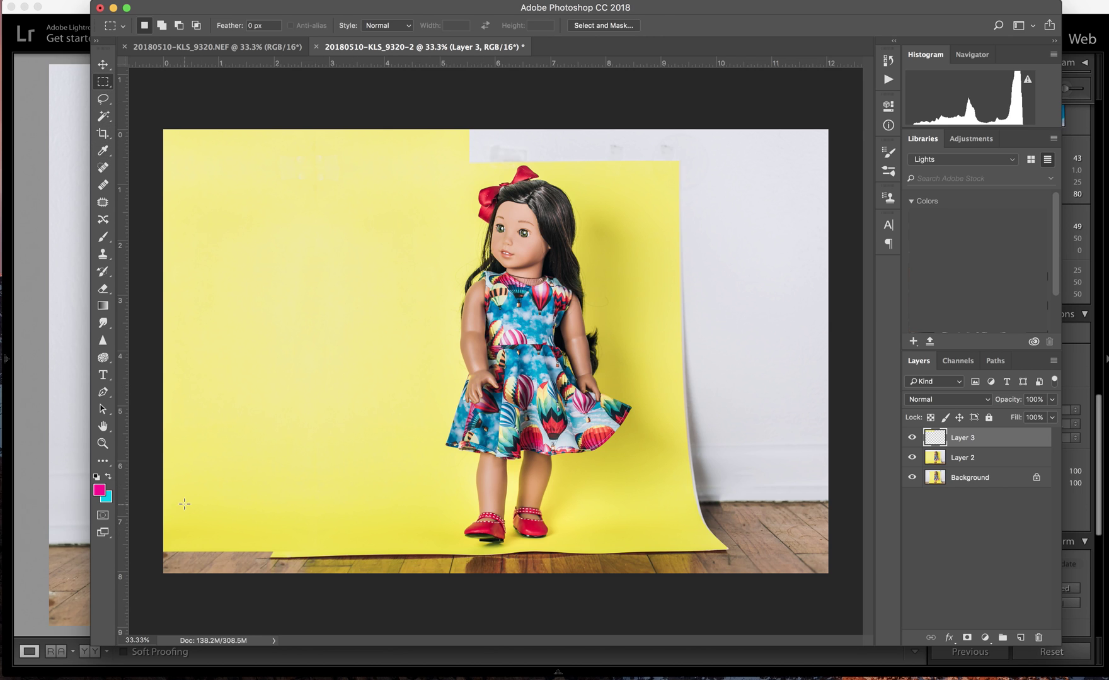
# Copy a lower-left yellow strip from Layer 2, flip it vertically, and move it over the floor
pyautogui.moveTo(170, 495); pyautogui.dragTo(458, 541)
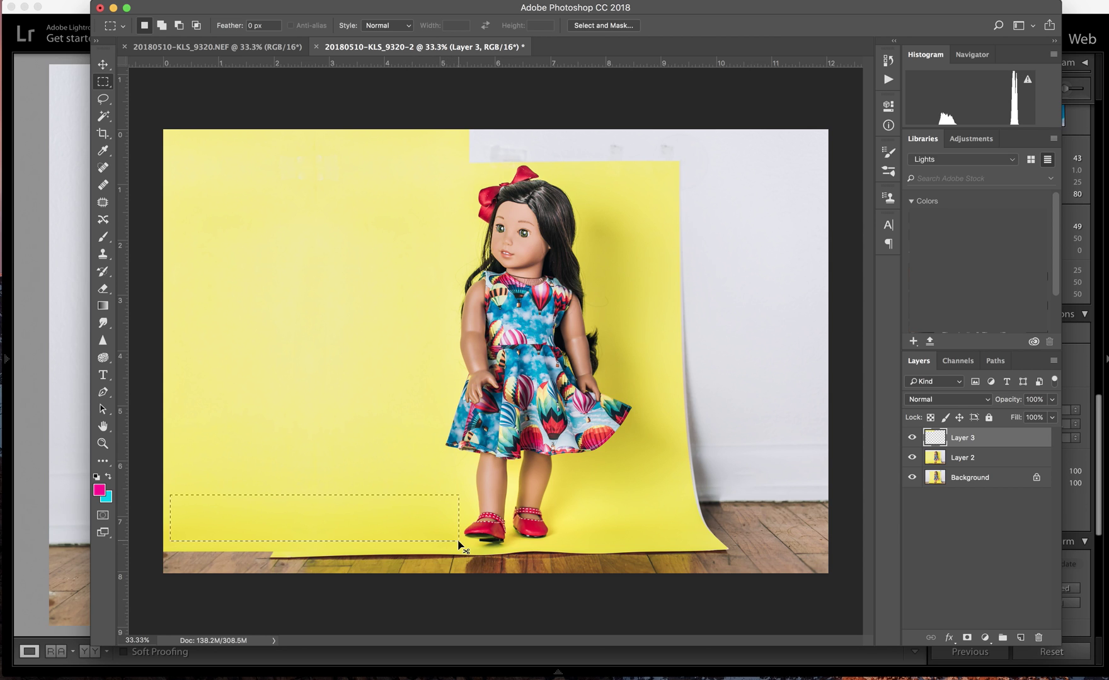
pyautogui.press('super+c')
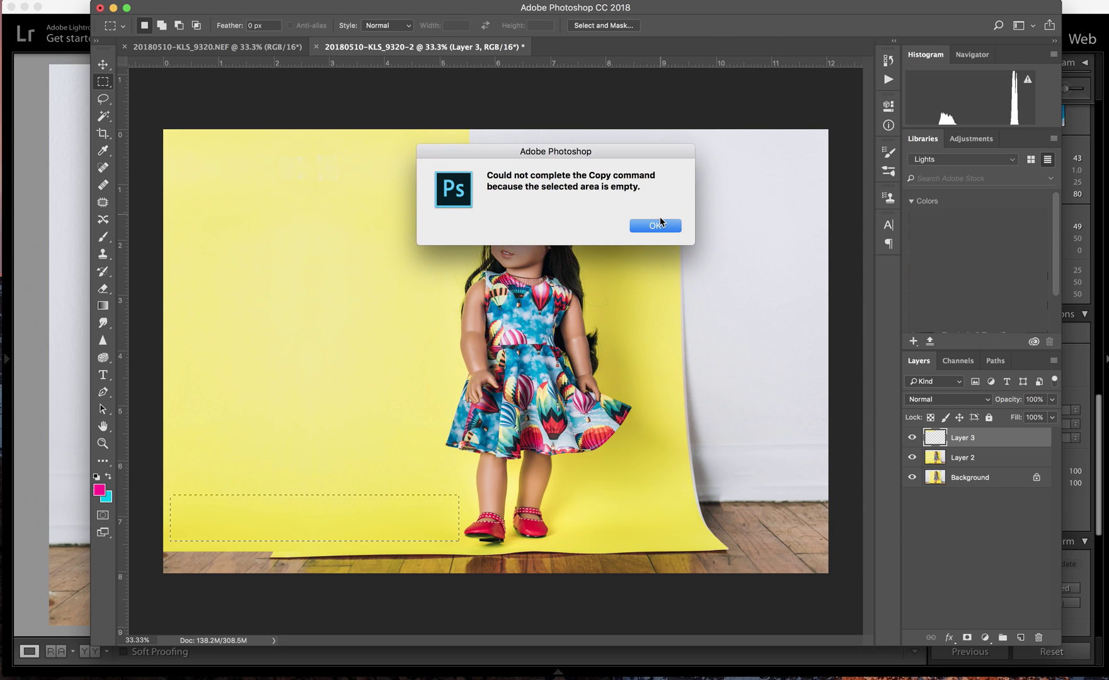
pyautogui.click(656, 226)
pyautogui.click(987, 463)
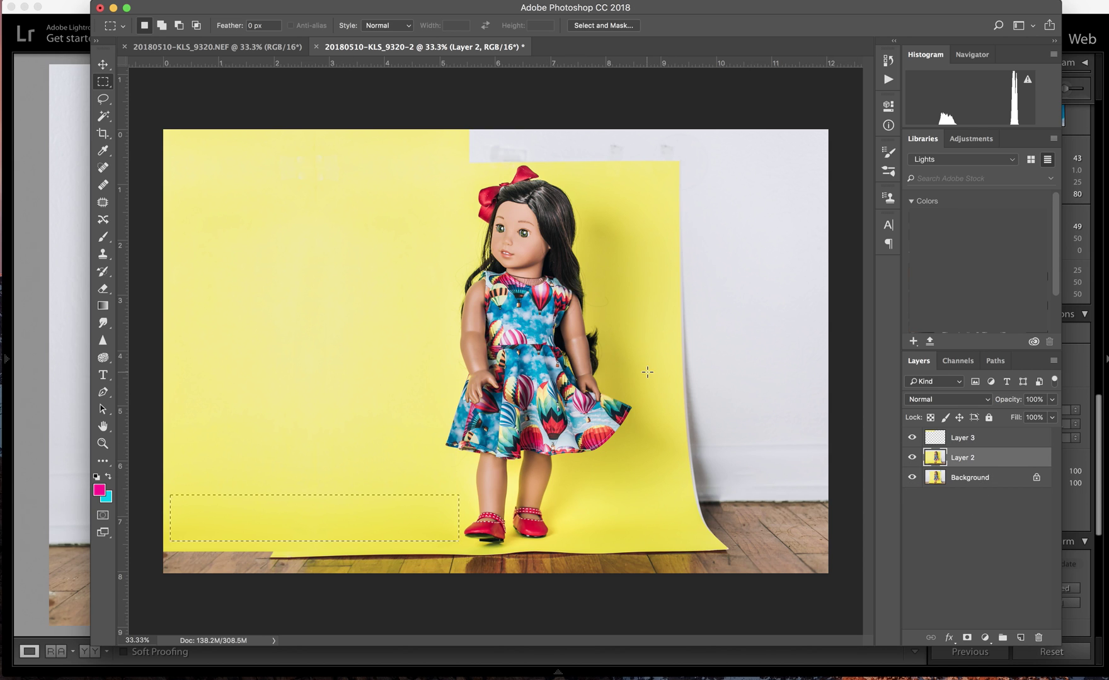
pyautogui.press('super+j')
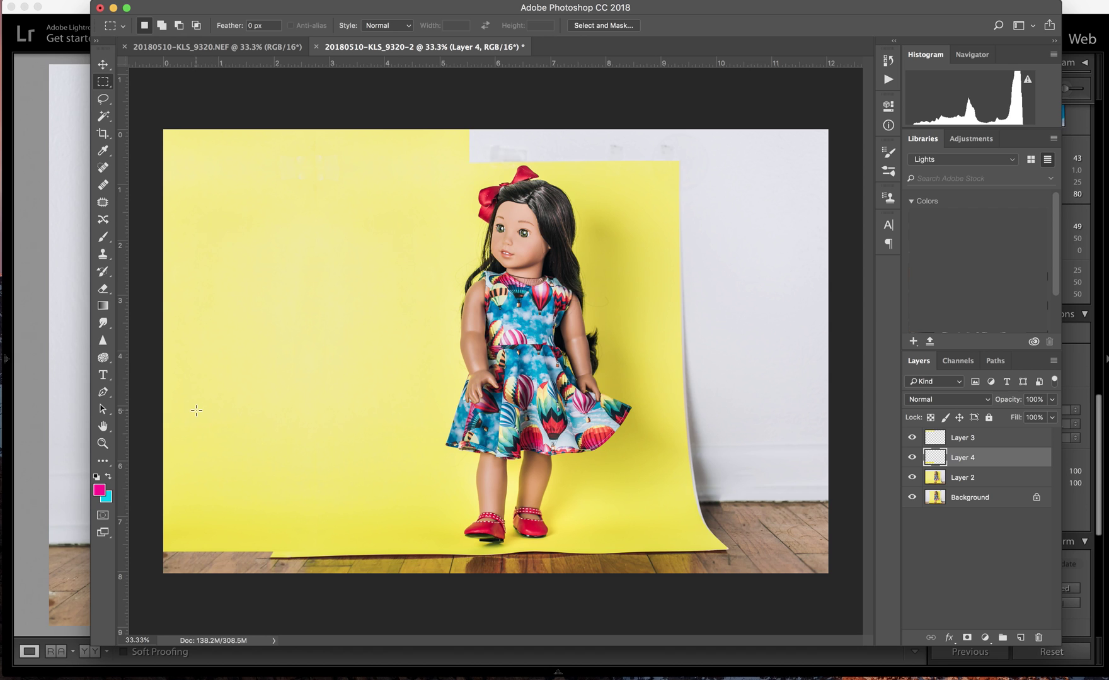
pyautogui.click(148, 0)
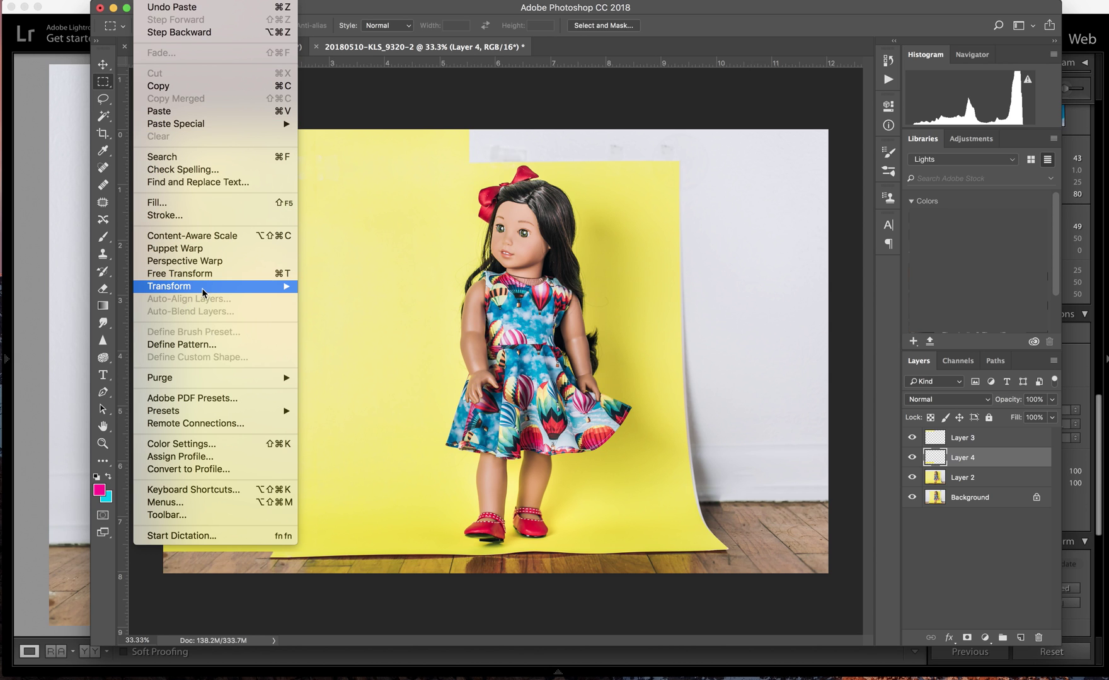
pyautogui.moveTo(189, 287)
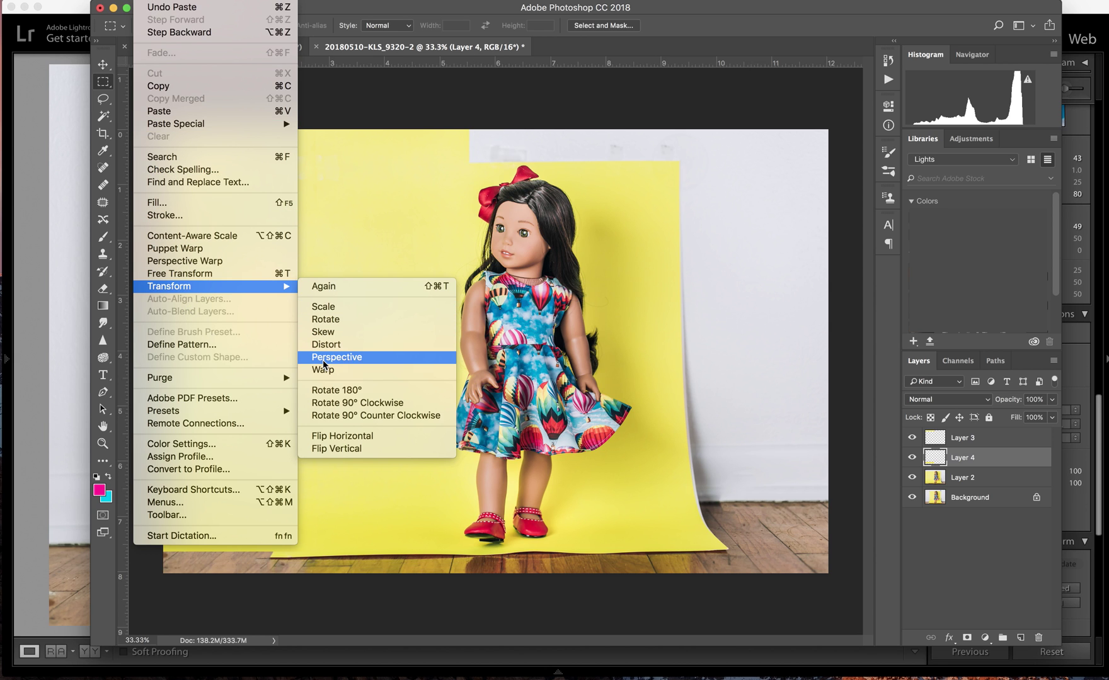
pyautogui.click(334, 448)
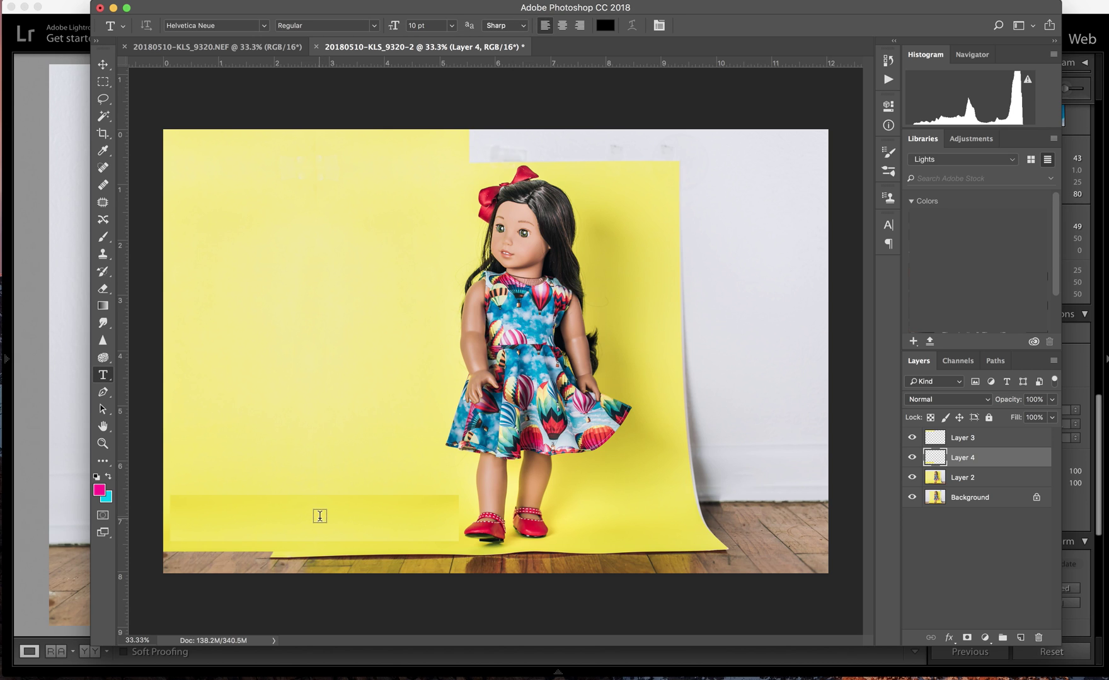
pyautogui.press('v')
pyautogui.moveTo(316, 514); pyautogui.dragTo(305, 562)
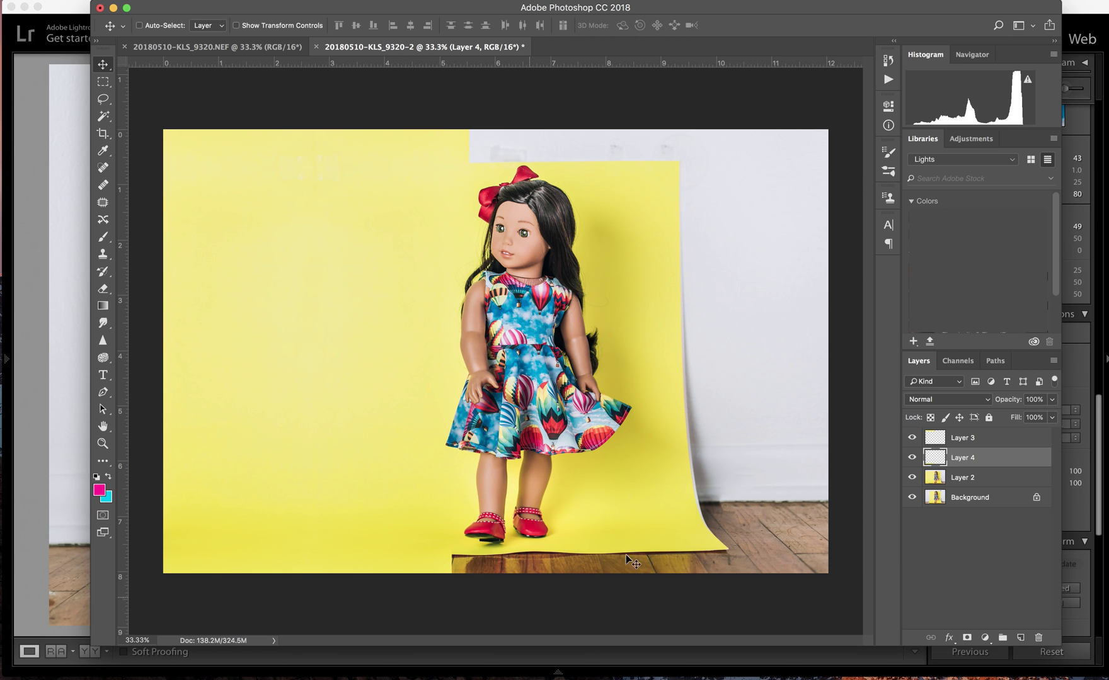
# Merge Layers 2, 3 and 4 into one layer
pyautogui.click(1008, 439)
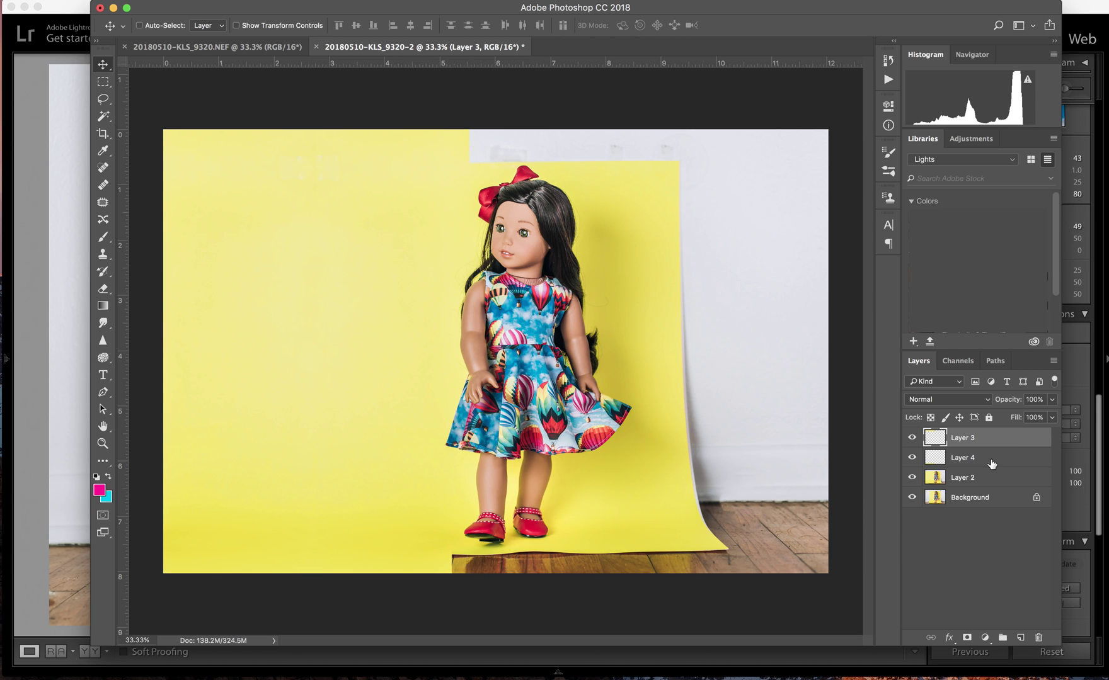
pyautogui.keyDown('shift'); pyautogui.click(990, 463); pyautogui.keyUp('shift')
pyautogui.keyDown('shift'); pyautogui.click(989, 479); pyautogui.keyUp('shift')
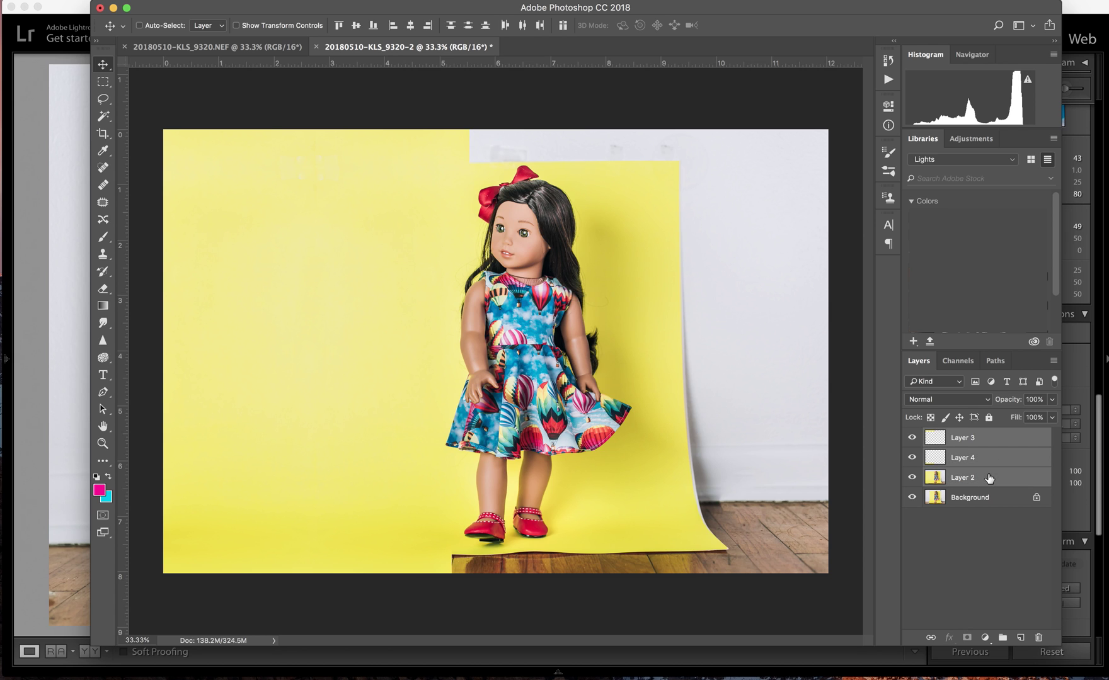
pyautogui.rightClick(989, 479)
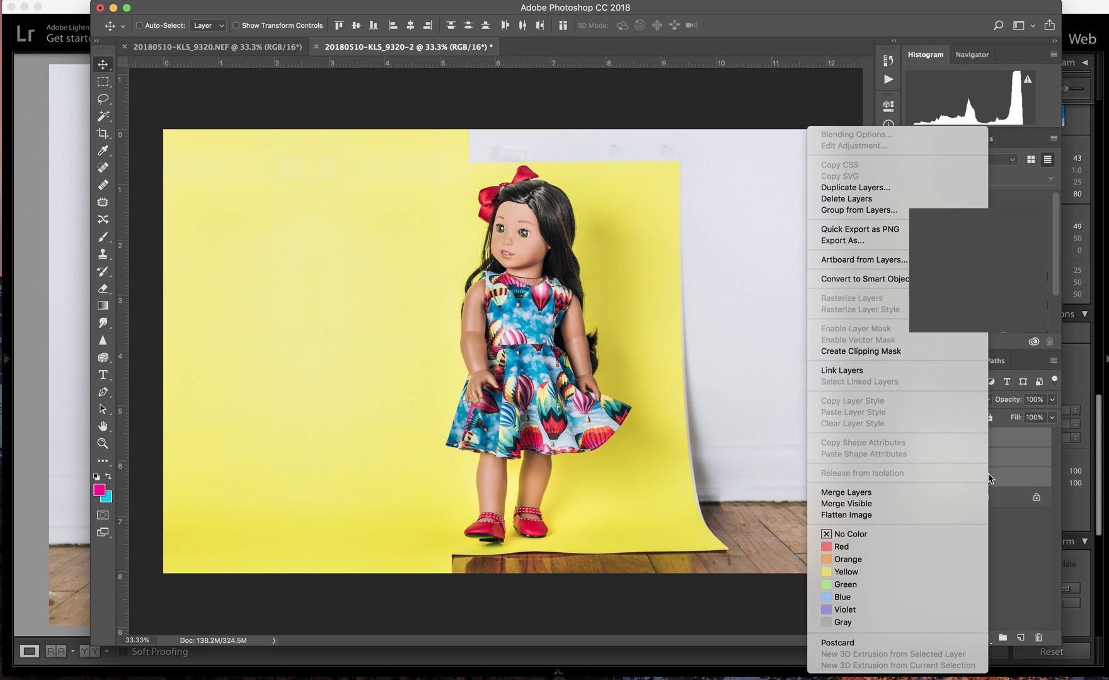
pyautogui.click(960, 493)
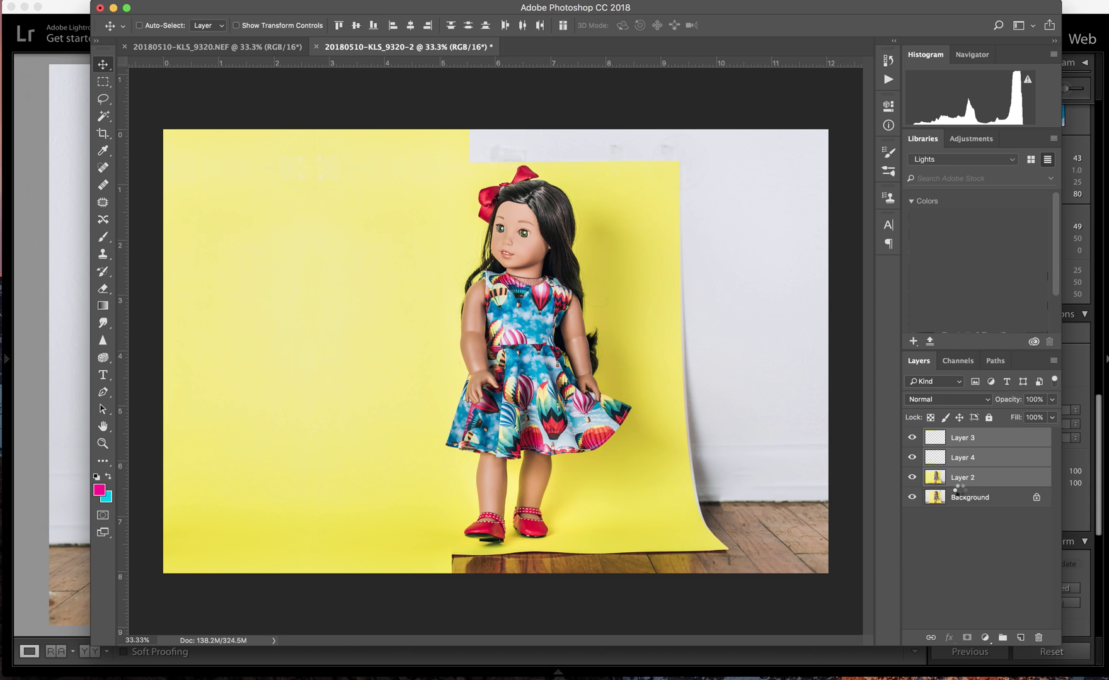
# Spot-heal the seam marks across the top-left of the yellow backdrop
pyautogui.press('j')
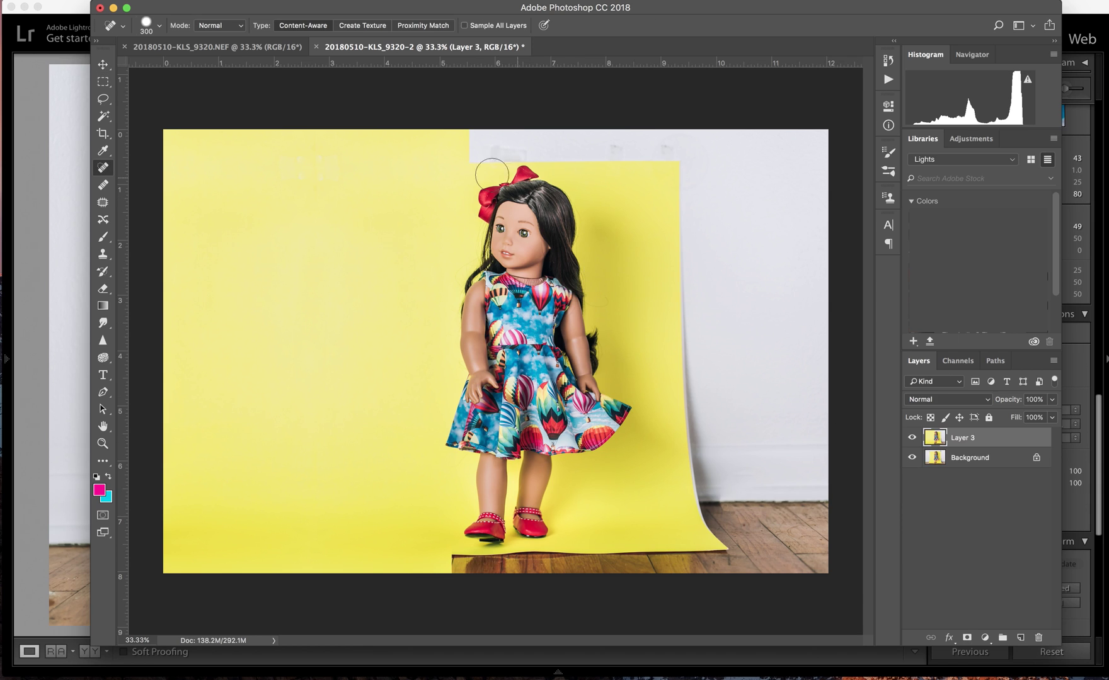
pyautogui.moveTo(332, 162); pyautogui.dragTo(329, 165)
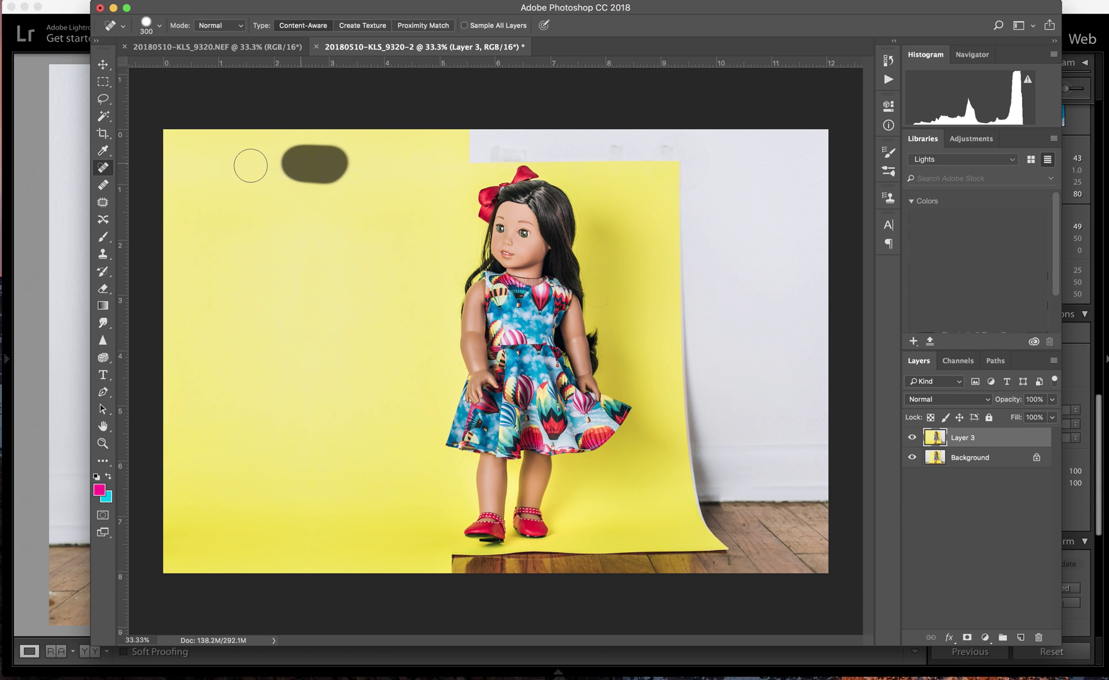
pyautogui.moveTo(205, 162); pyautogui.dragTo(239, 163)
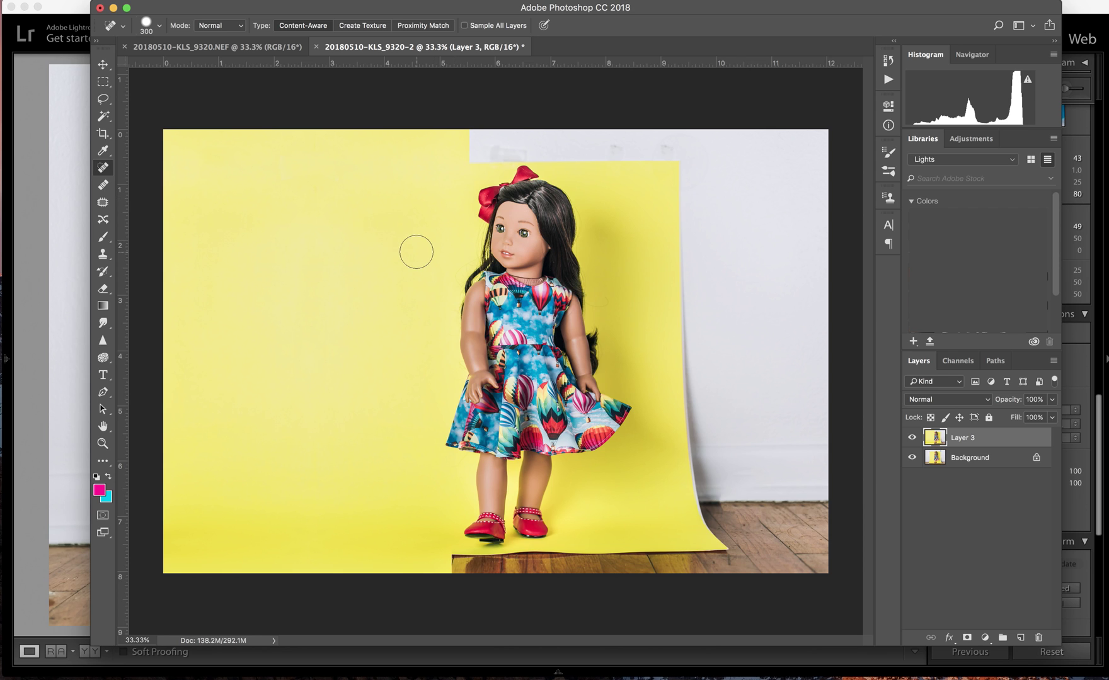
pyautogui.click(101, 83)
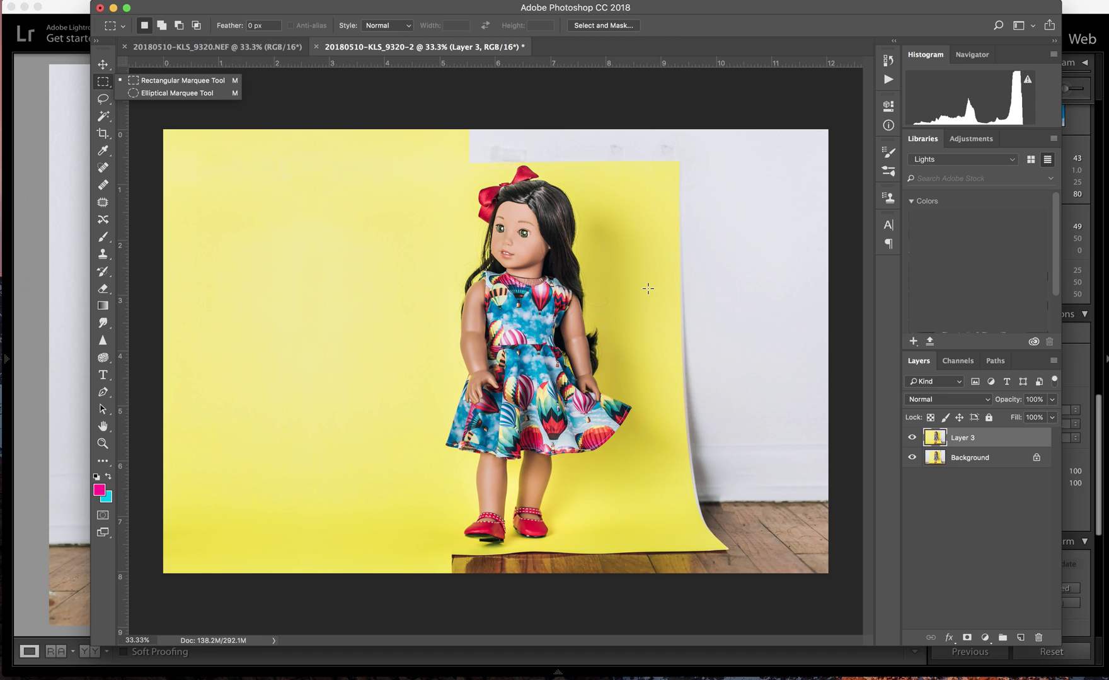
# Copy a tall right-side strip of yellow paper to a new layer and flip it horizontally
pyautogui.click(678, 163)
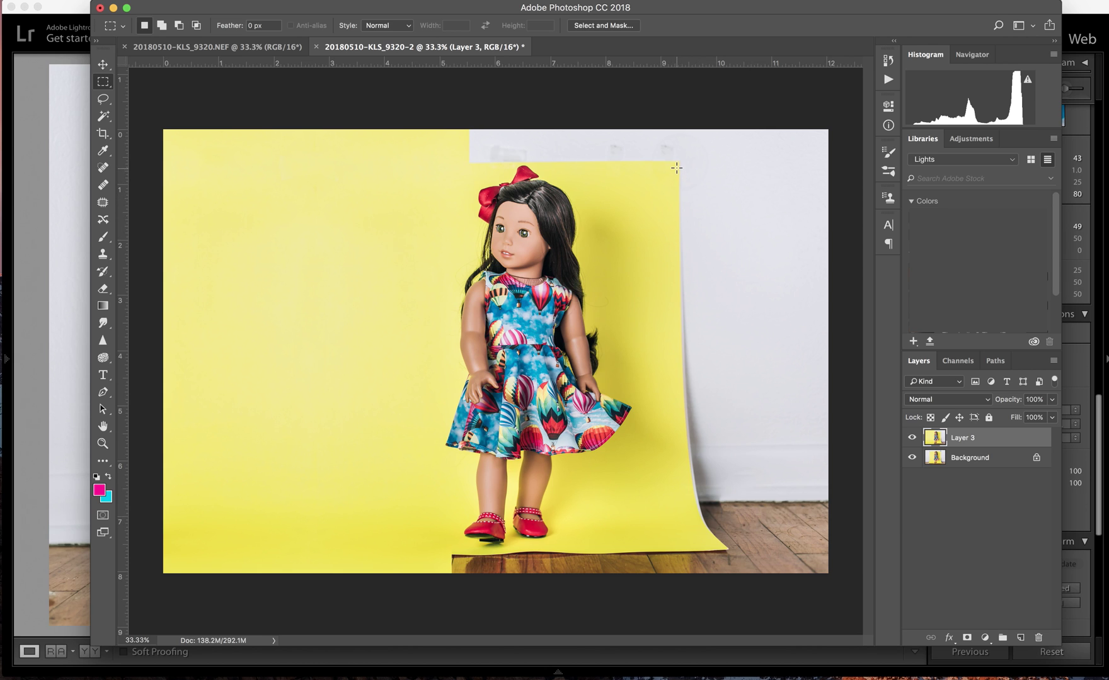
pyautogui.moveTo(677, 163); pyautogui.dragTo(634, 548)
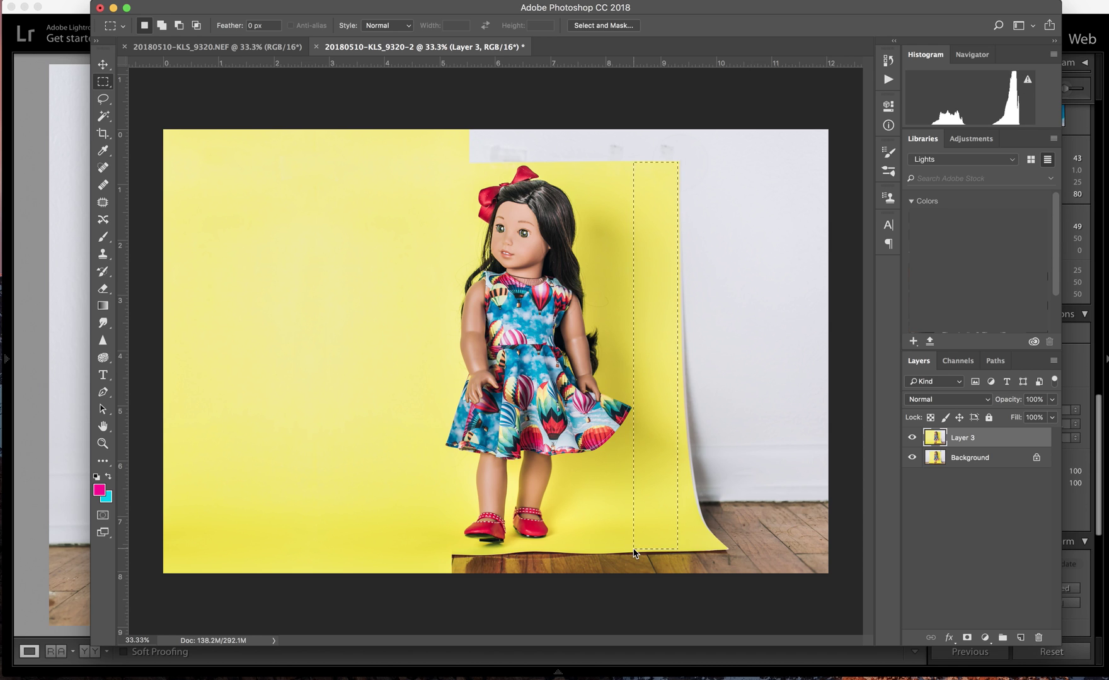
pyautogui.press('super+j')
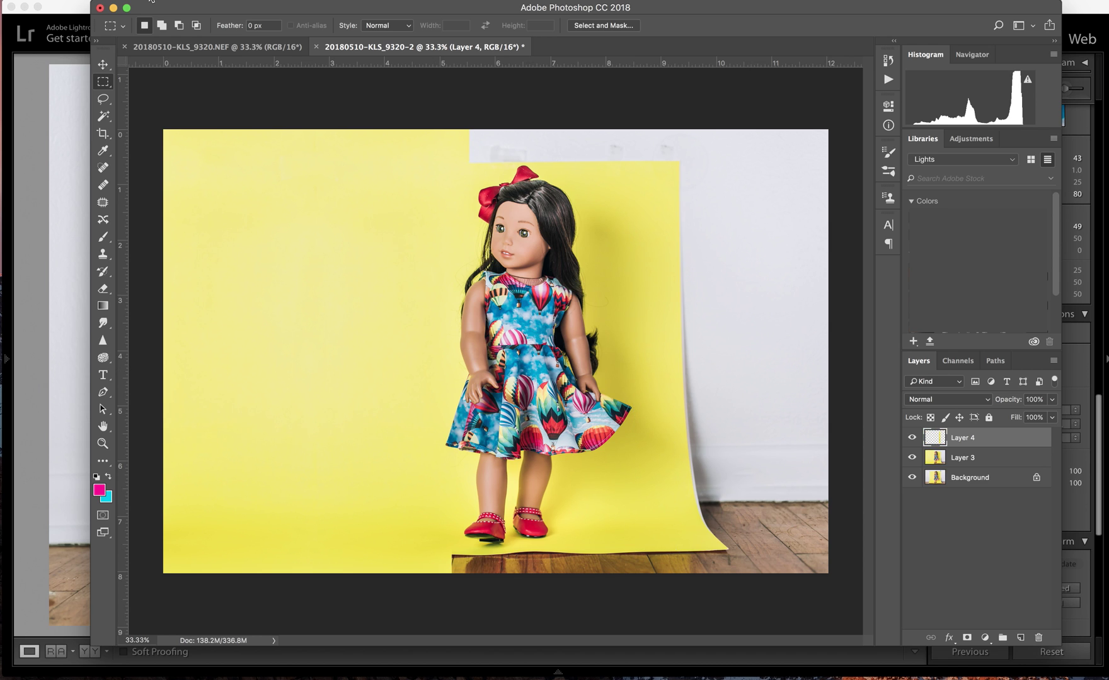
pyautogui.click(148, 2)
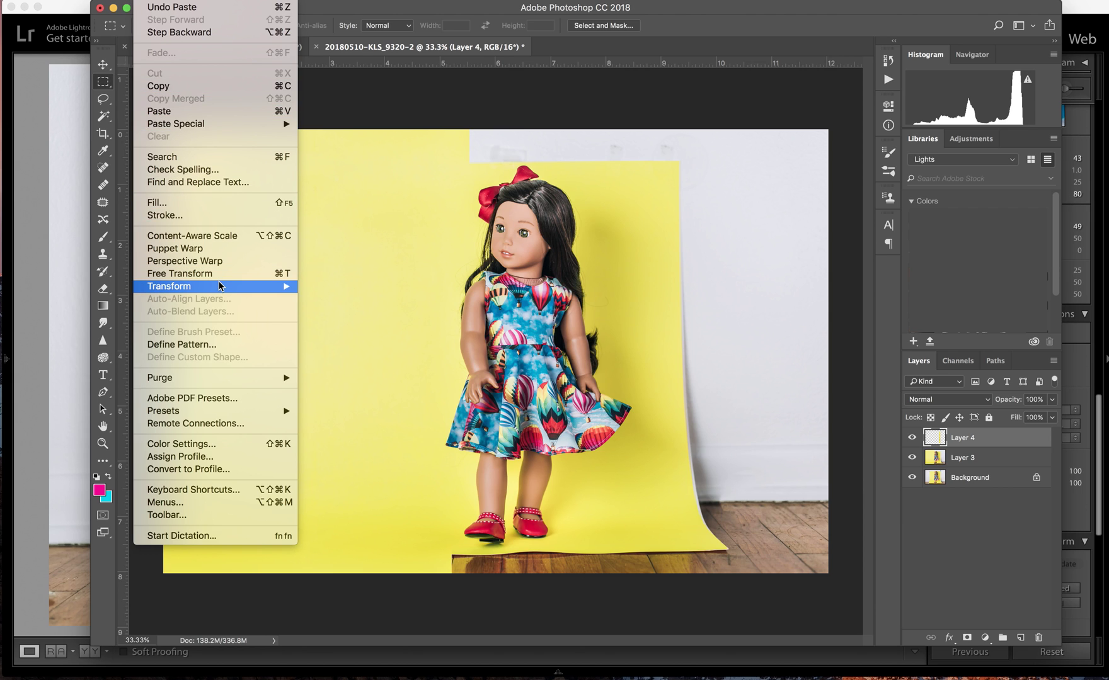
pyautogui.moveTo(294, 287)
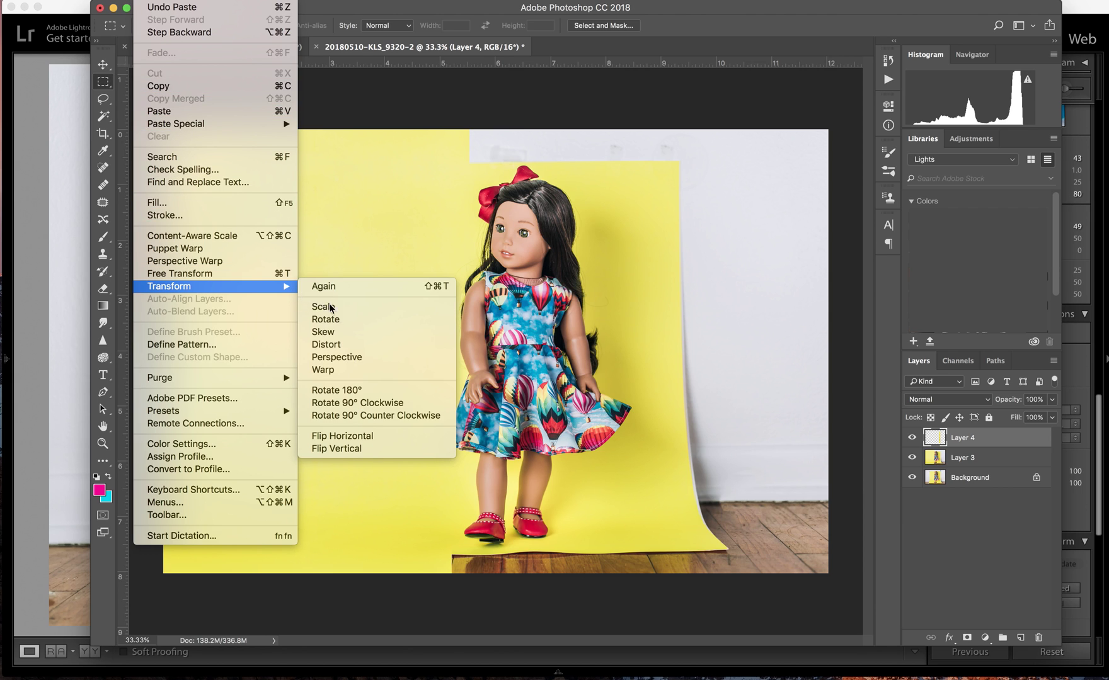
pyautogui.click(364, 436)
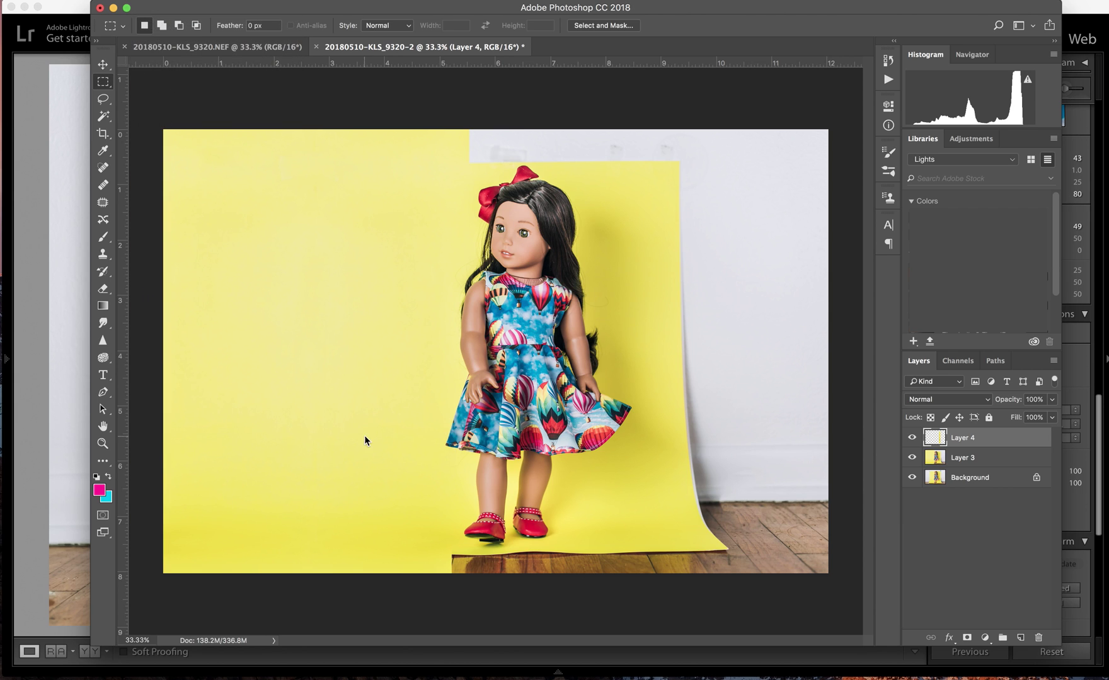
# Shift the flipped strip right, stretch it to the photo's right edge, and merge it with Layer 3
pyautogui.click(103, 64)
pyautogui.moveTo(663, 445); pyautogui.dragTo(699, 443)
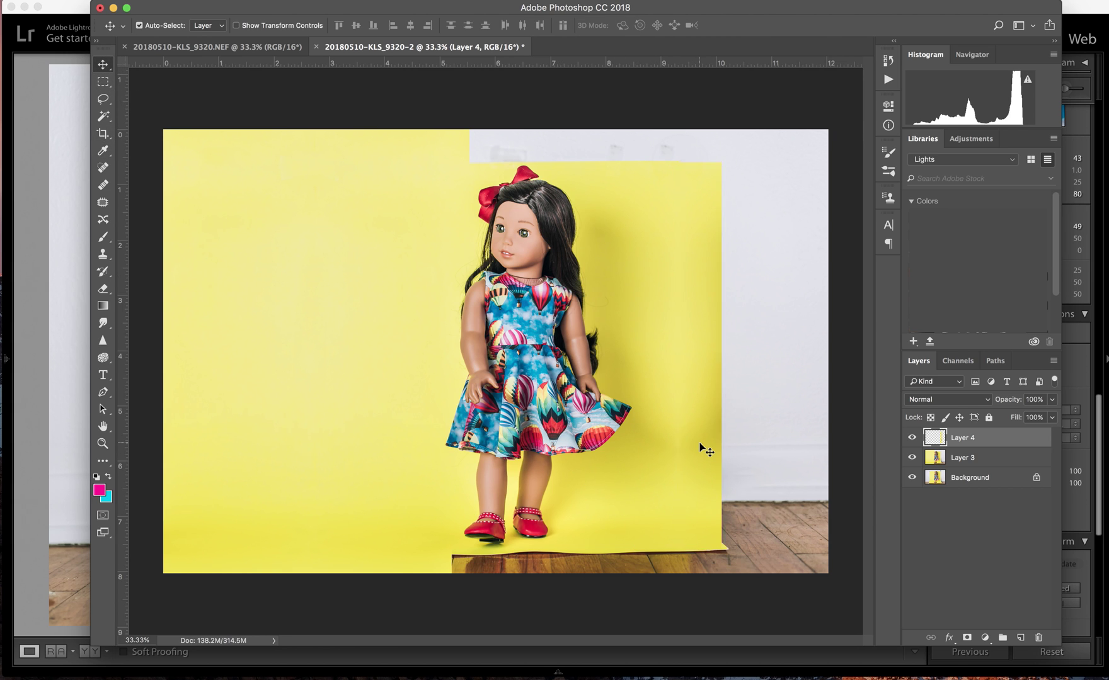
pyautogui.press('super+t')
pyautogui.moveTo(722, 355); pyautogui.dragTo(859, 347)
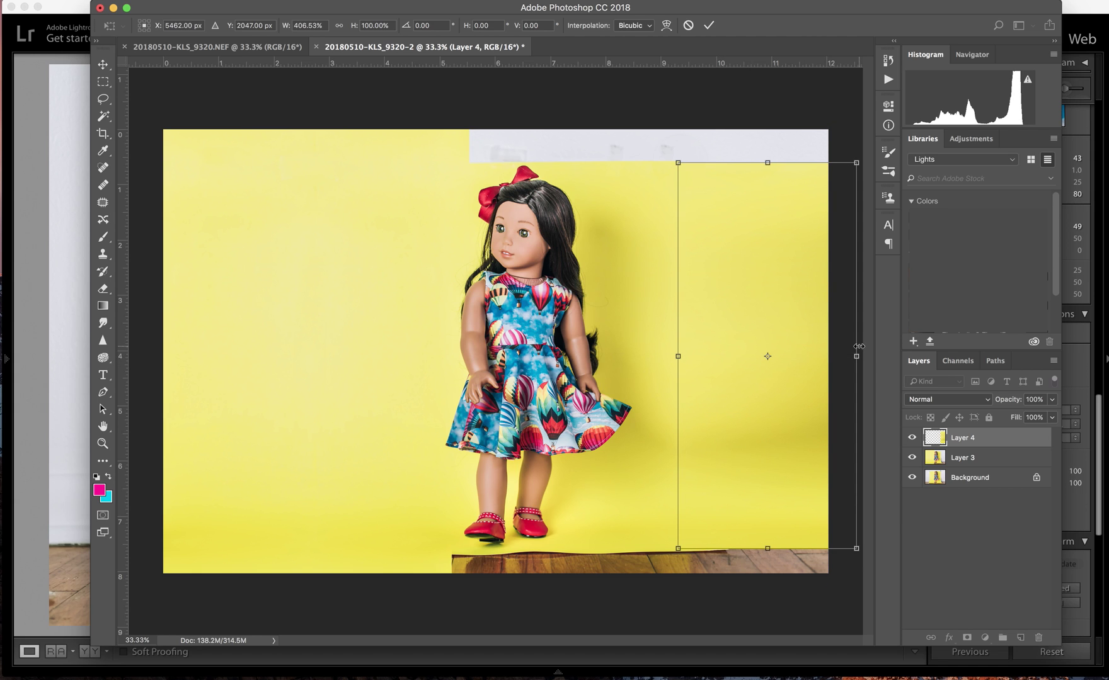
pyautogui.press('Return')
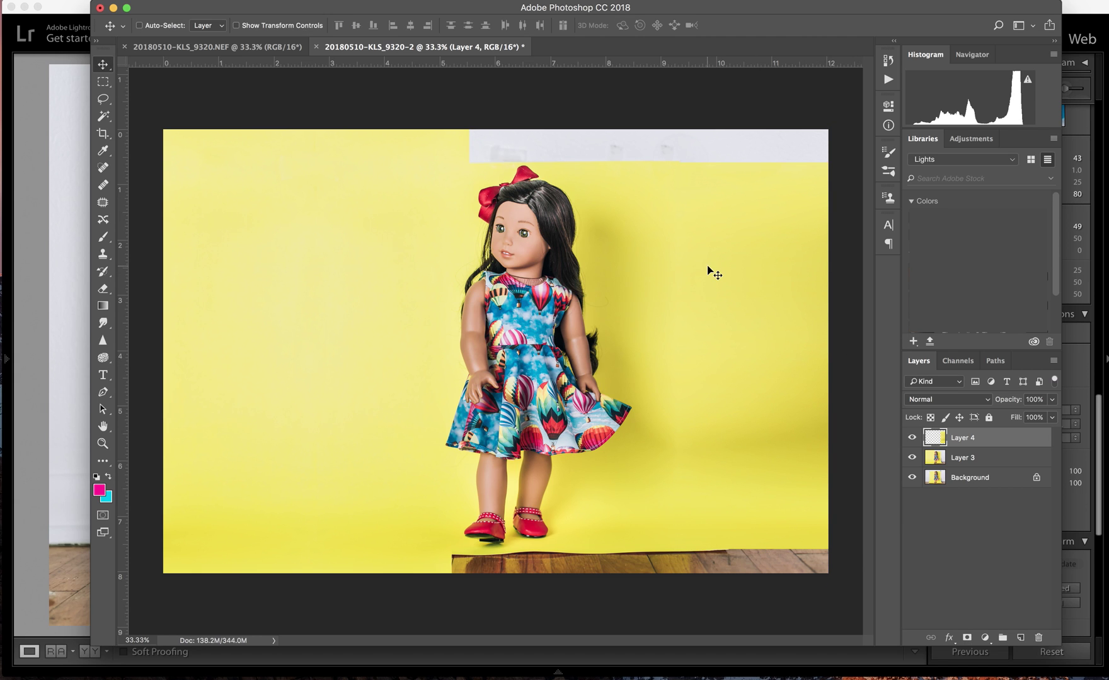
pyautogui.keyDown('shift'); pyautogui.click(988, 463); pyautogui.keyUp('shift')
pyautogui.rightClick(988, 463)
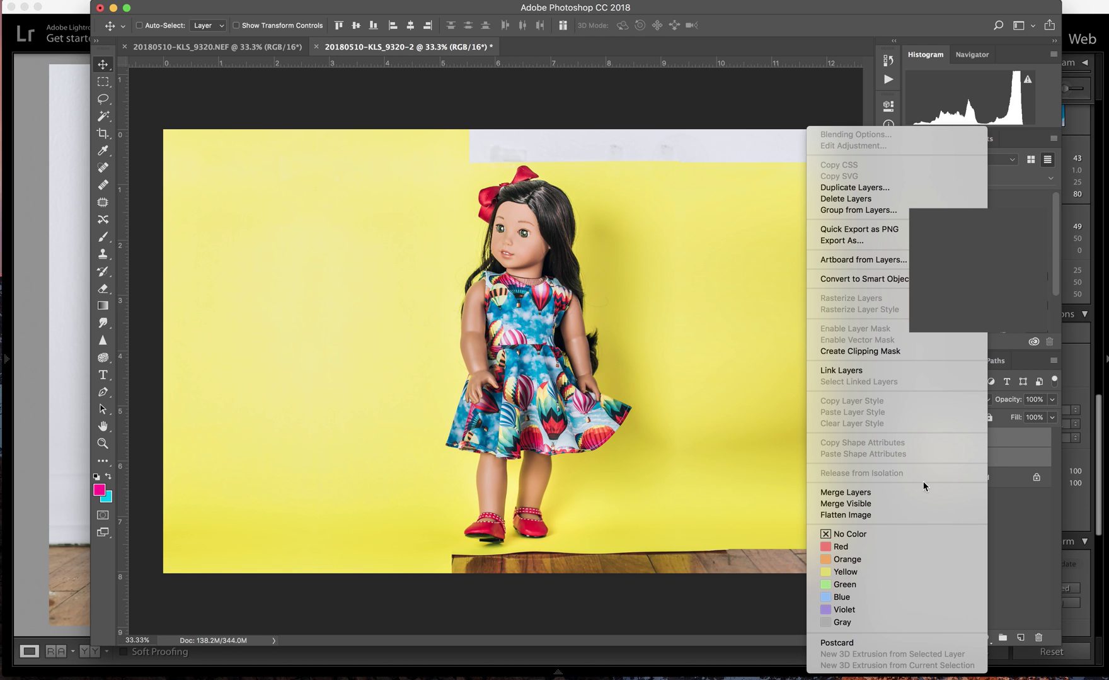
pyautogui.click(905, 492)
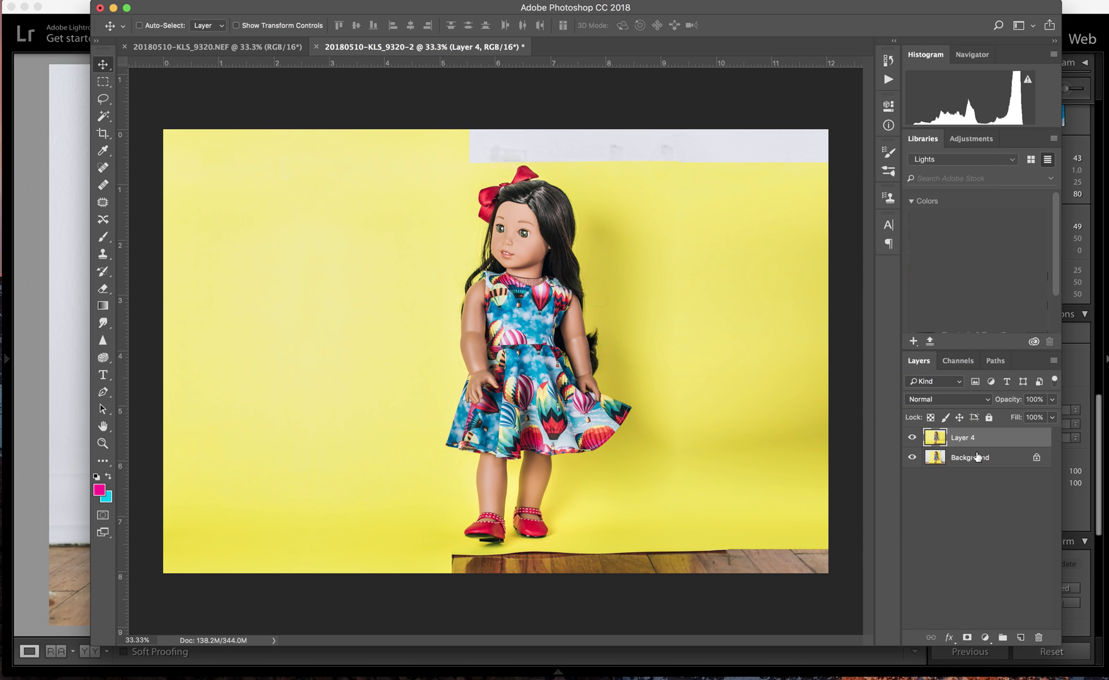
# Spot-heal the patch seam beside the doll's dress with a 500-size brush
pyautogui.press('j')
pyautogui.press(']')
pyautogui.press(']')
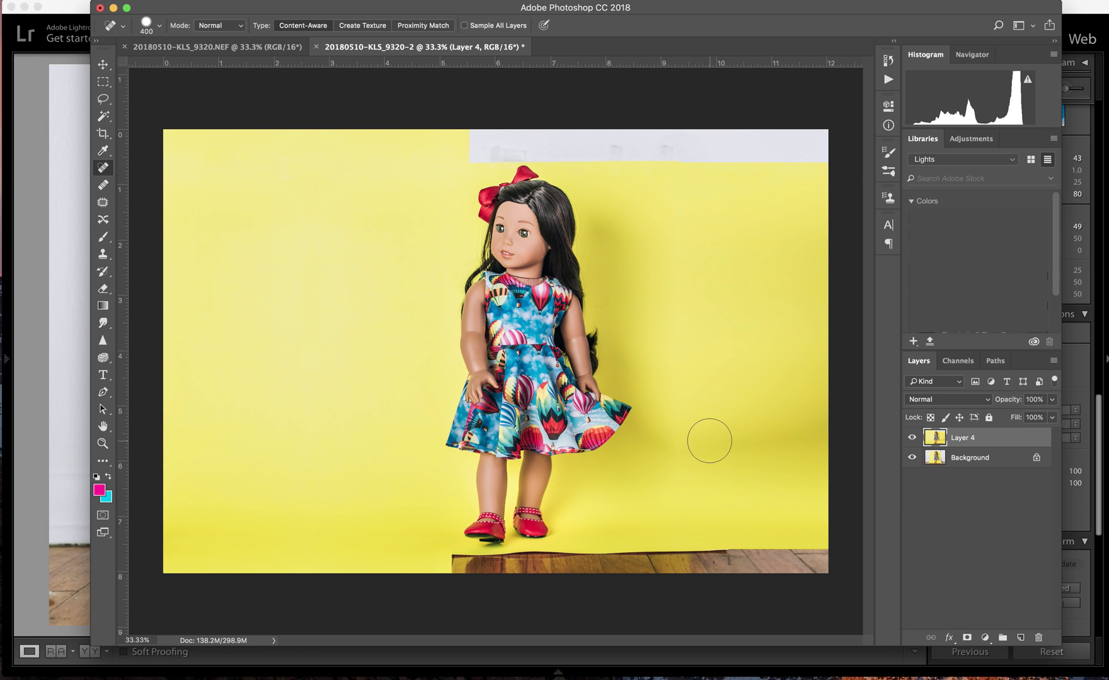
pyautogui.click(677, 436)
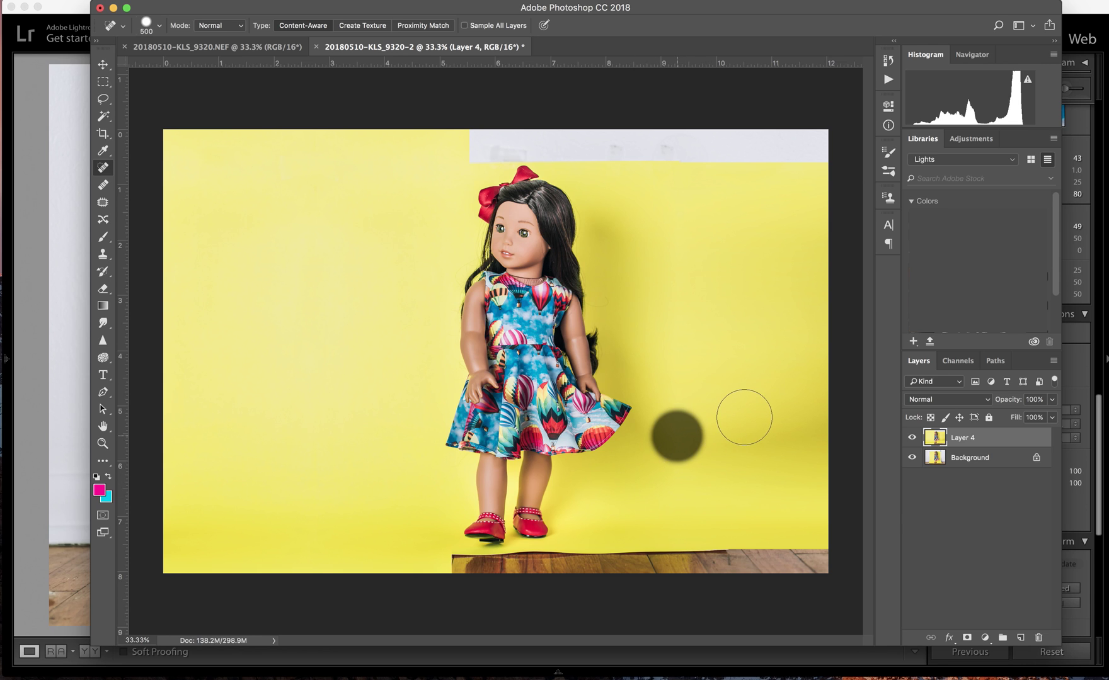
pyautogui.click(667, 428)
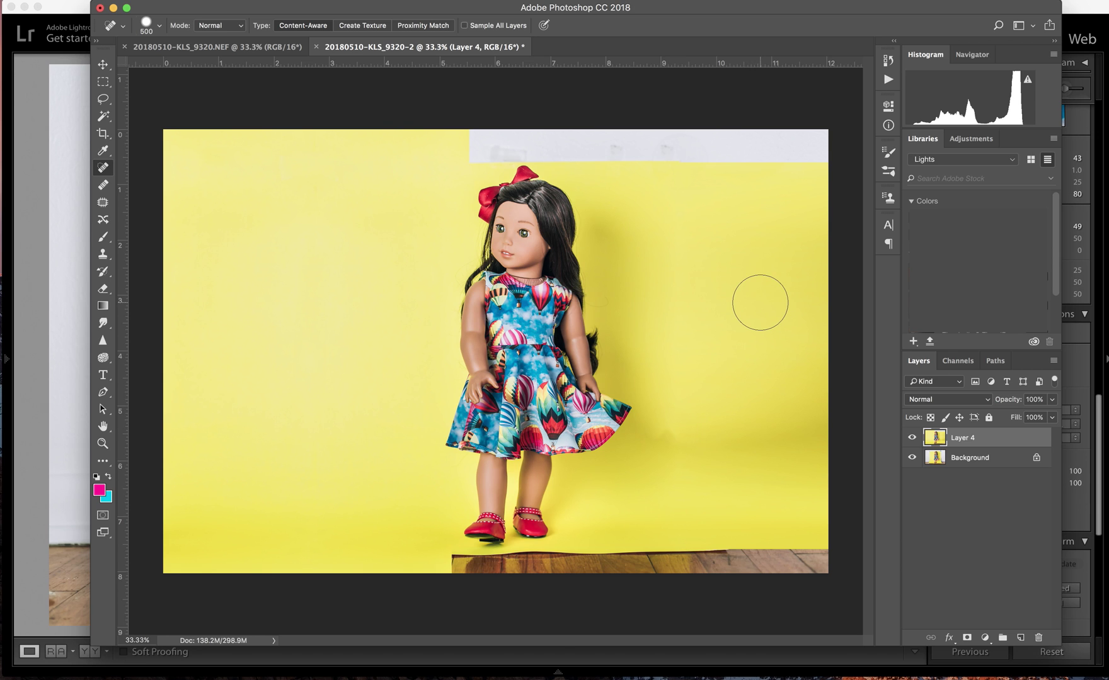
pyautogui.click(669, 431)
# Clone-stamp clean yellow from sampled backdrop areas over the backdrop right of the doll
pyautogui.press('s')
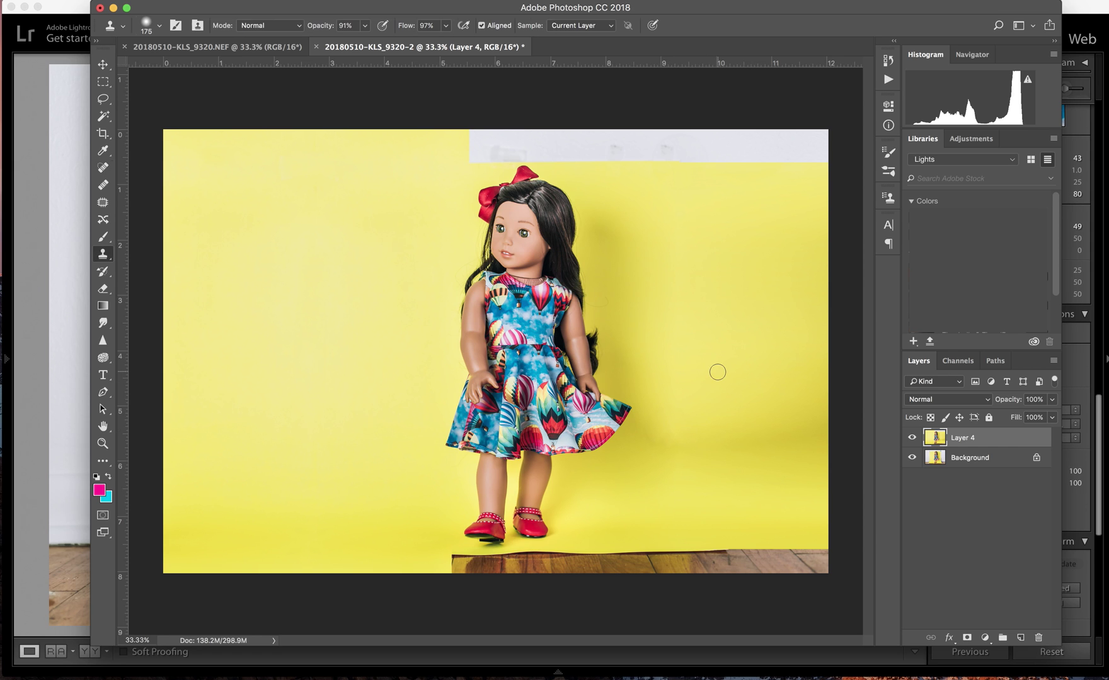
pyautogui.press(']')
pyautogui.press(']')
pyautogui.press(']')
pyautogui.press(']')
pyautogui.press(']')
pyautogui.keyDown('alt'); pyautogui.click(735, 371); pyautogui.keyUp('alt')
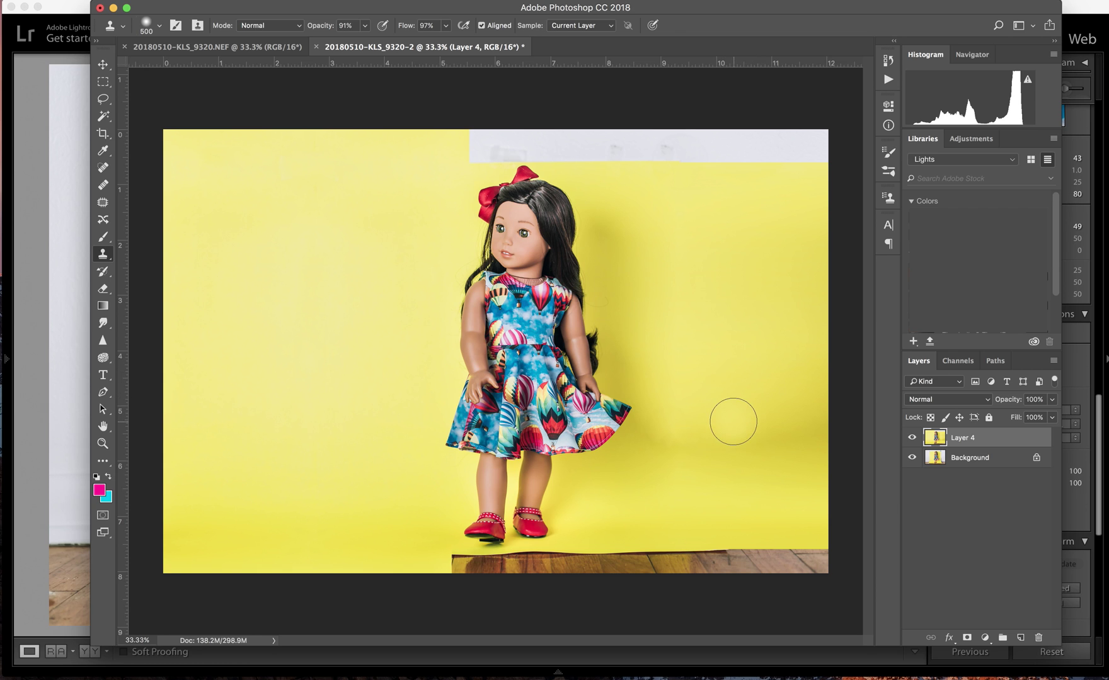
pyautogui.press(']')
pyautogui.press(']')
pyautogui.moveTo(777, 436)
pyautogui.mouseDown()
pyautogui.moveTo(817, 426)
pyautogui.moveTo(745, 406)
pyautogui.moveTo(754, 400)
pyautogui.moveTo(771, 457)
pyautogui.mouseUp()
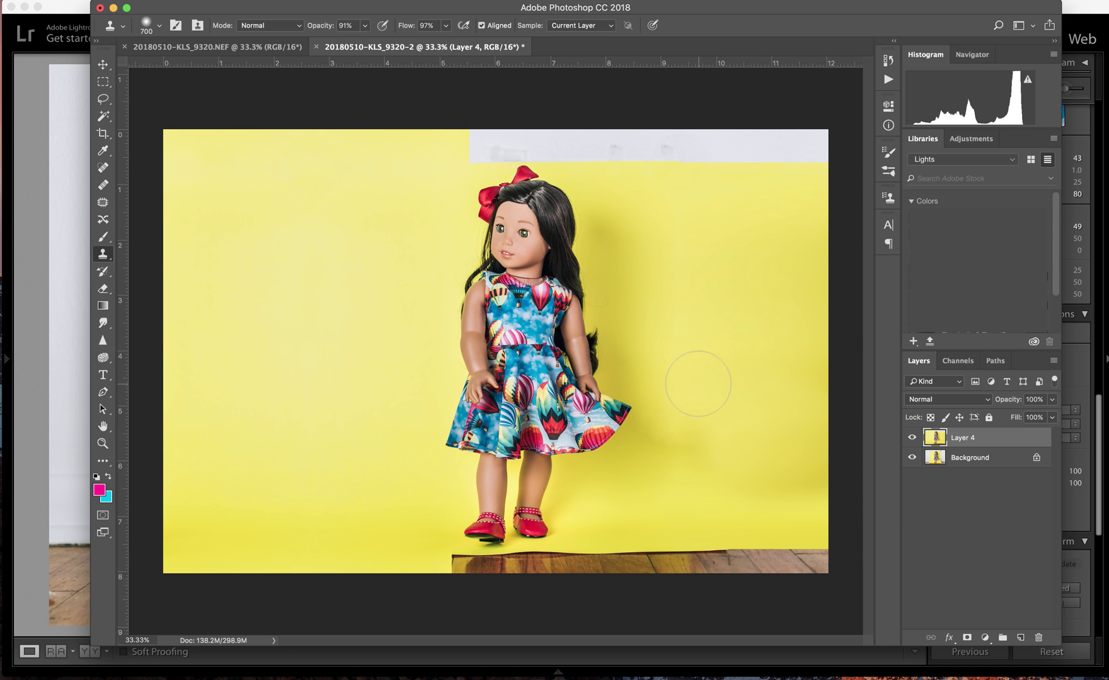
pyautogui.keyDown('alt'); pyautogui.click(698, 380); pyautogui.keyUp('alt')
pyautogui.moveTo(690, 440)
pyautogui.mouseDown()
pyautogui.moveTo(689, 469)
pyautogui.moveTo(685, 445)
pyautogui.mouseUp()
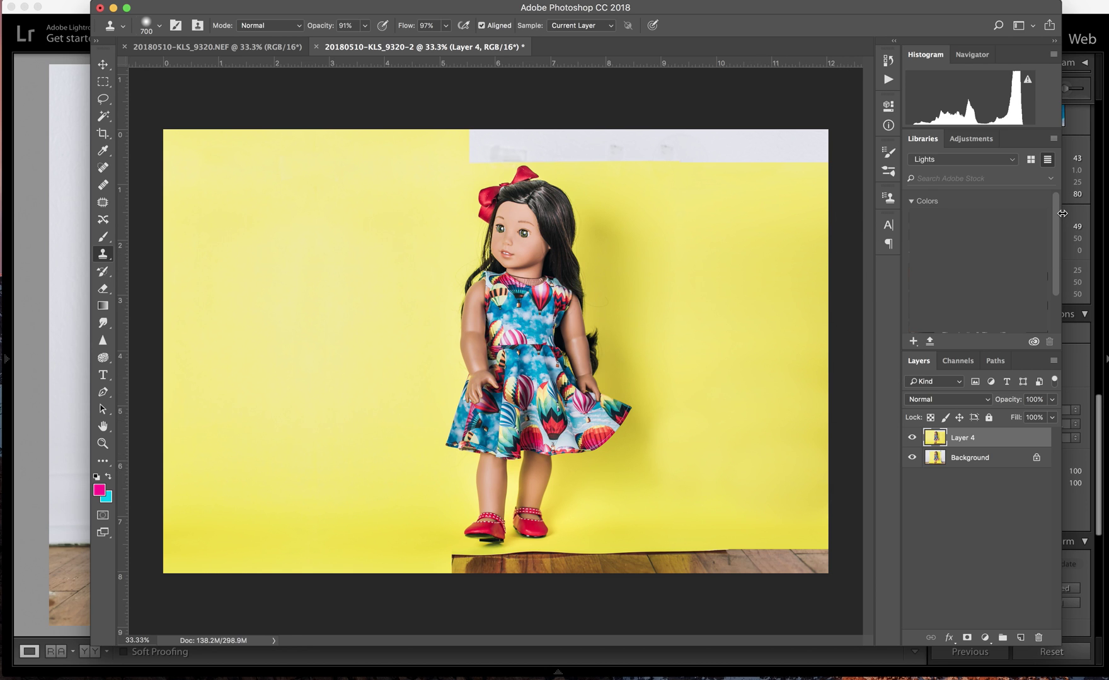
# Copy the yellow strip below the grey wall to a new layer and flip it vertically
pyautogui.press('j')
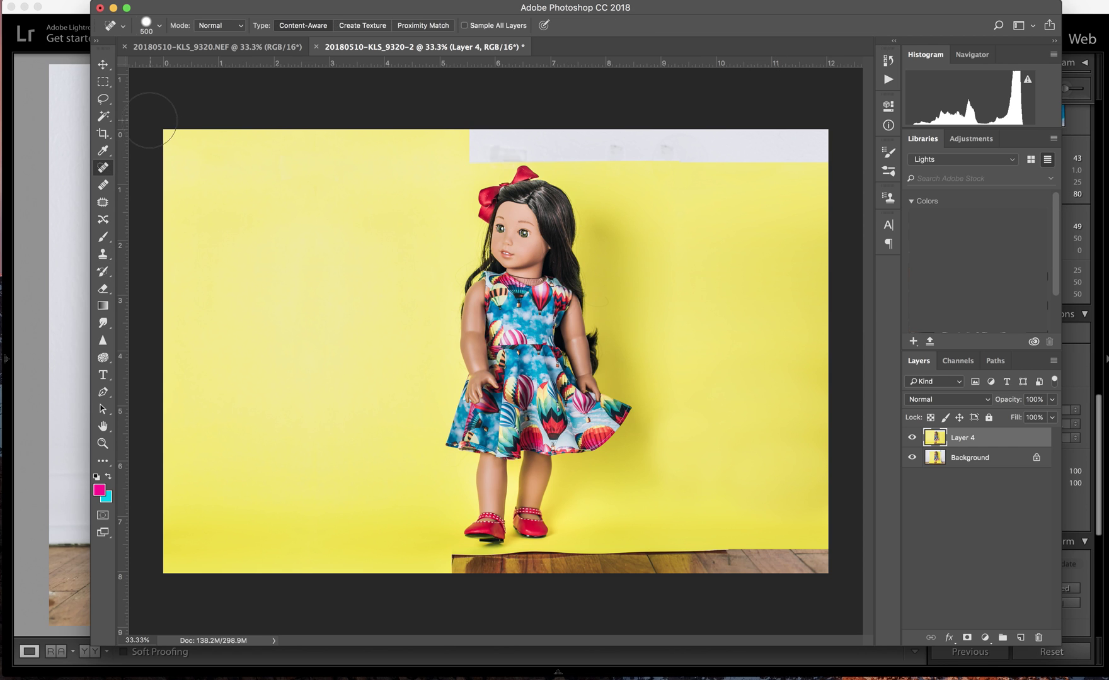
pyautogui.press('m')
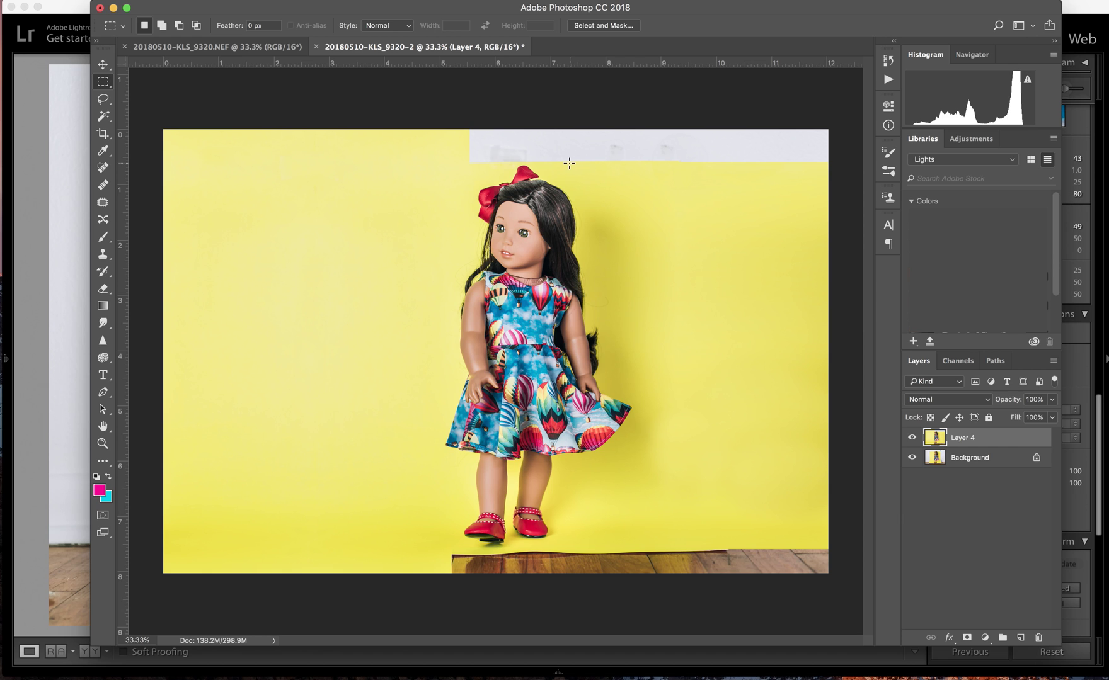
pyautogui.moveTo(575, 164); pyautogui.dragTo(829, 192)
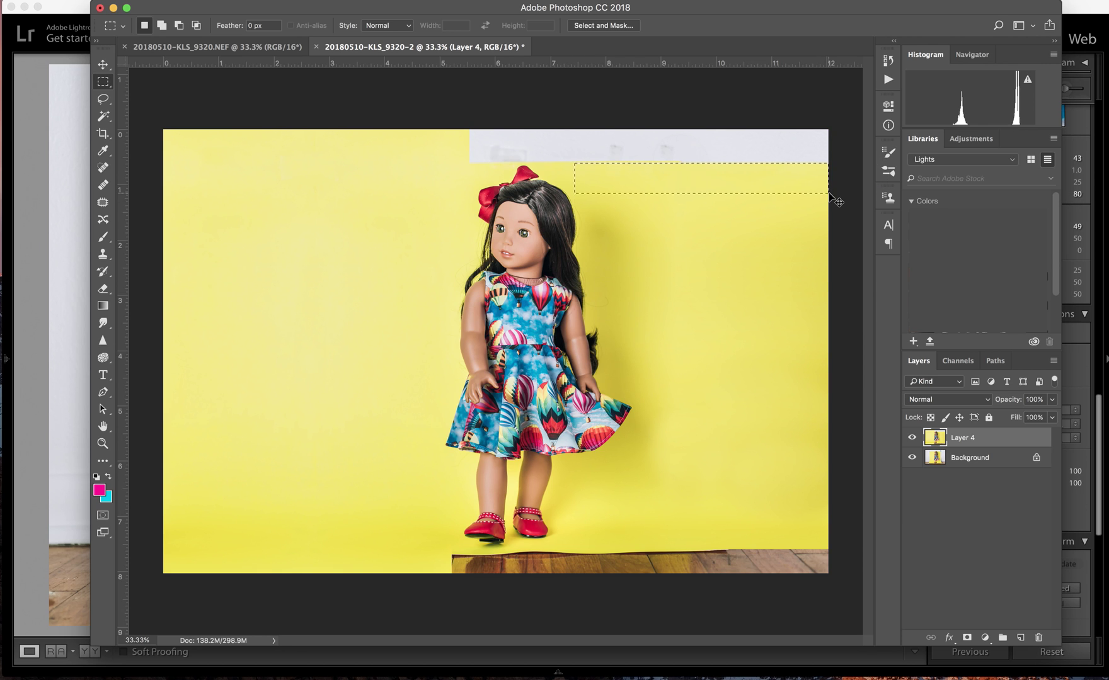
pyautogui.press('super+j')
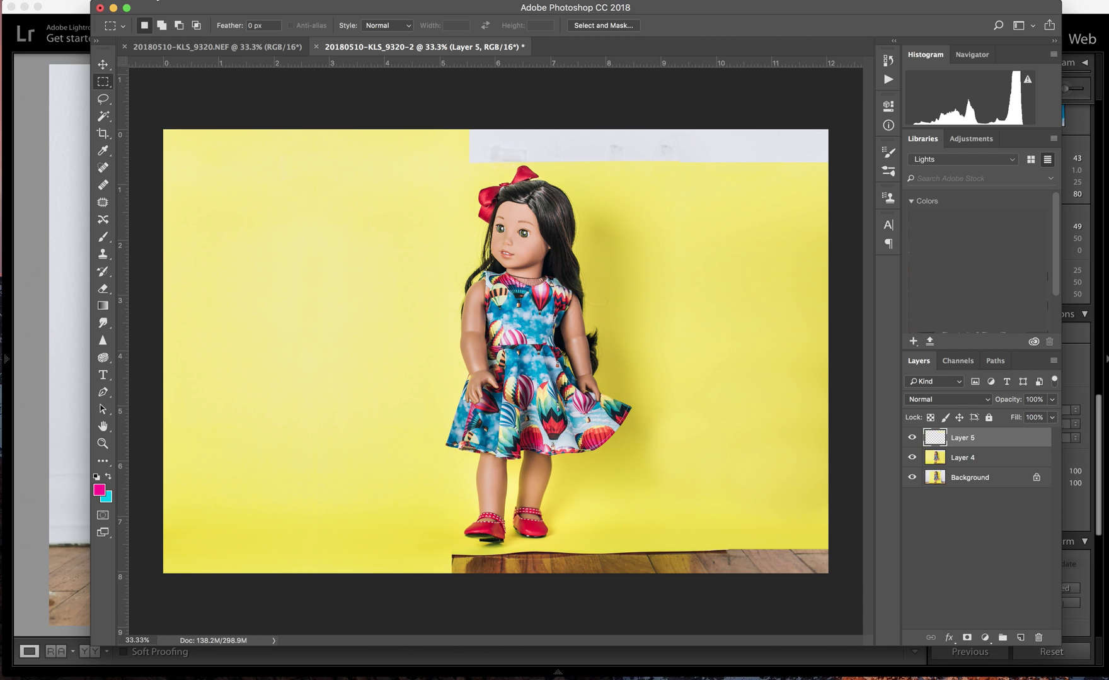
pyautogui.click(150, 2)
pyautogui.moveTo(277, 286)
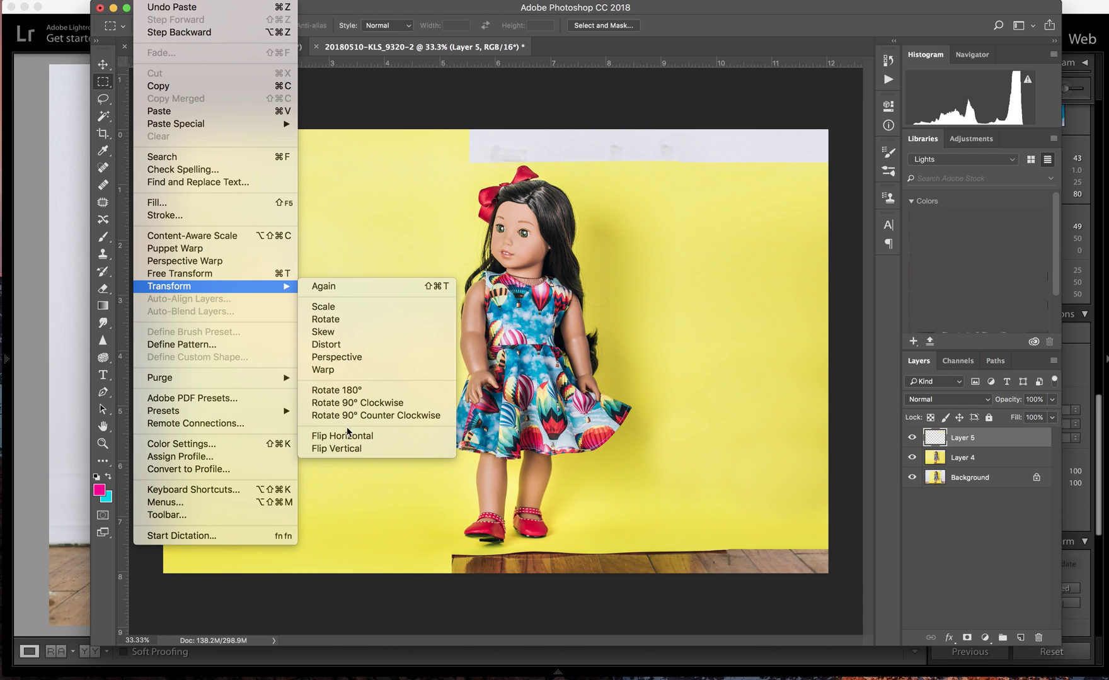
pyautogui.click(348, 448)
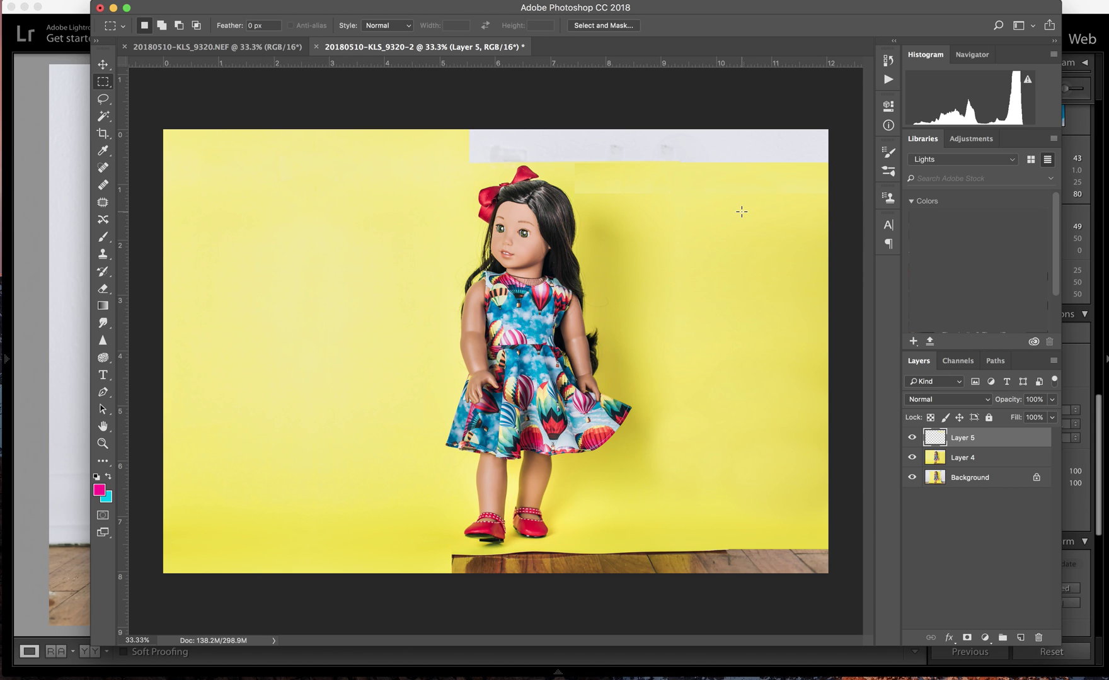
# Move the flipped strip up over the grey wall and stretch it taller to cover it
pyautogui.press('v')
pyautogui.moveTo(708, 186); pyautogui.dragTo(702, 123)
pyautogui.press('super+t')
pyautogui.press('Return')
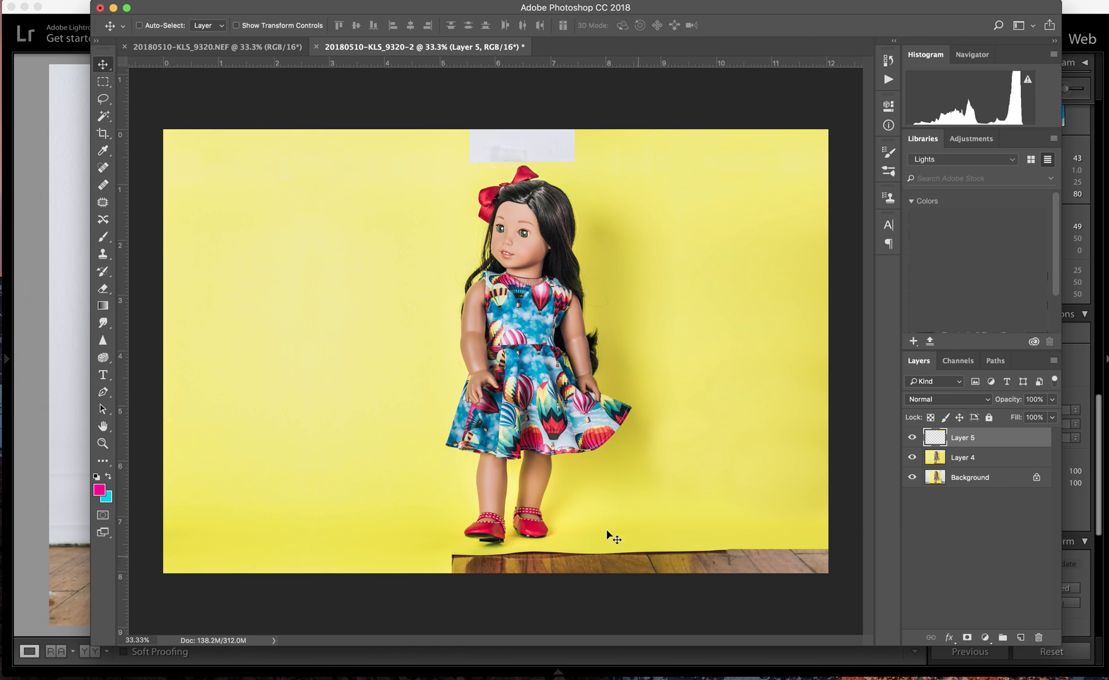
pyautogui.press('m')
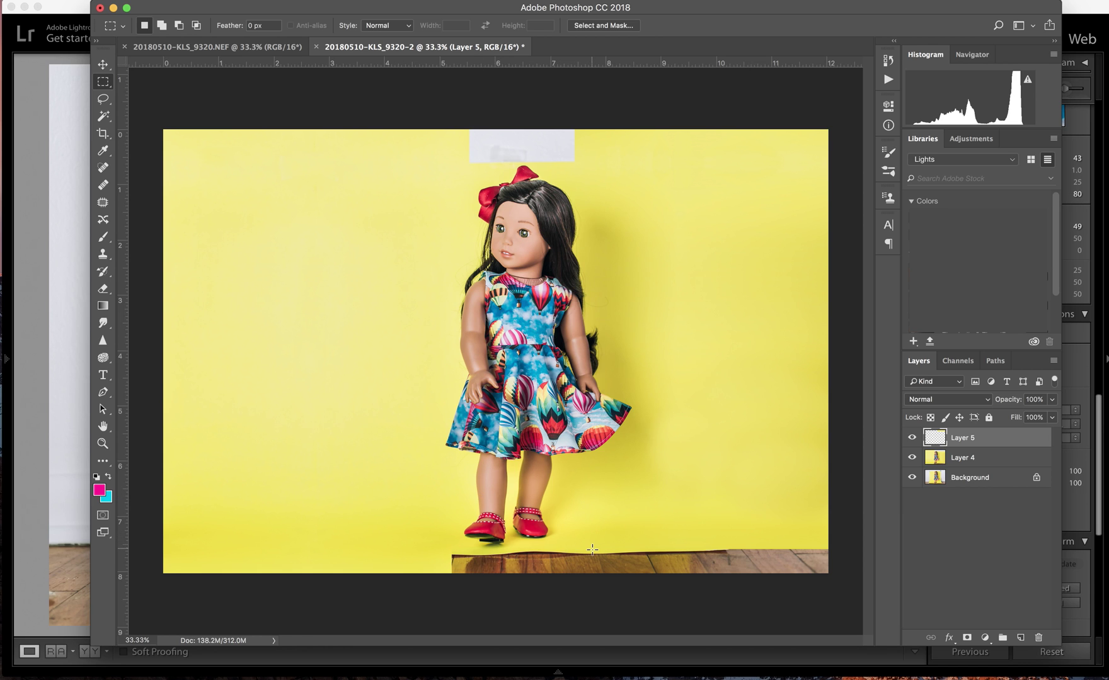
# Copy the yellow strip just above the floor from Layer 4 onto a new layer
pyautogui.moveTo(592, 550); pyautogui.dragTo(862, 500)
pyautogui.click(568, 519)
pyautogui.moveTo(564, 511); pyautogui.dragTo(828, 548)
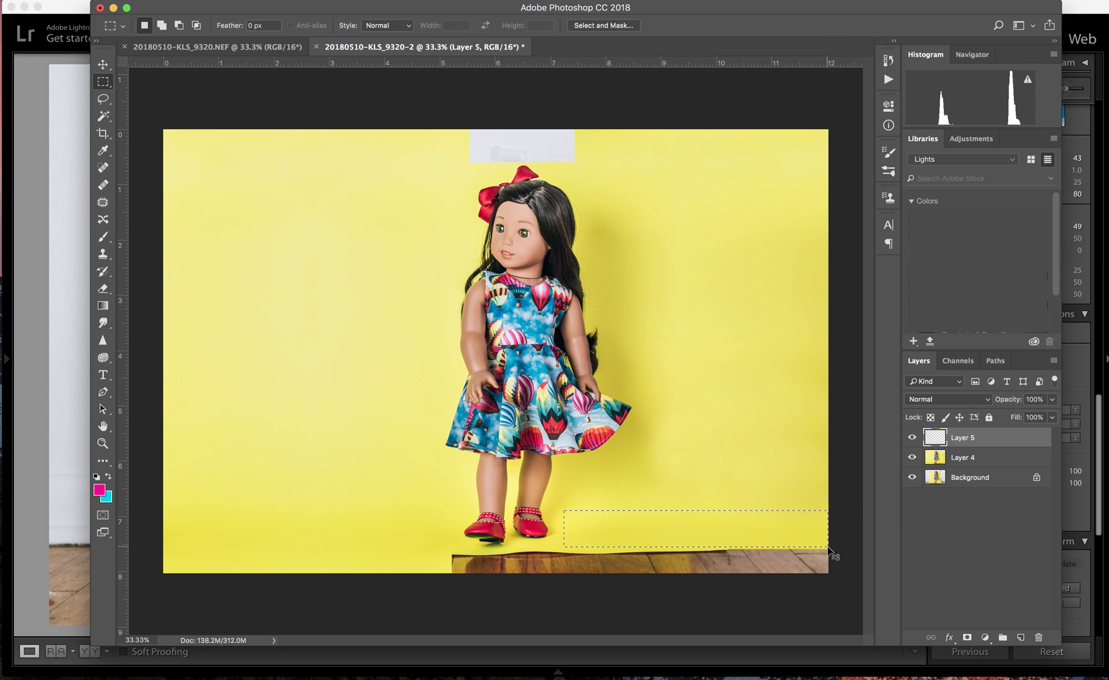
pyautogui.press('super+c')
pyautogui.click(659, 226)
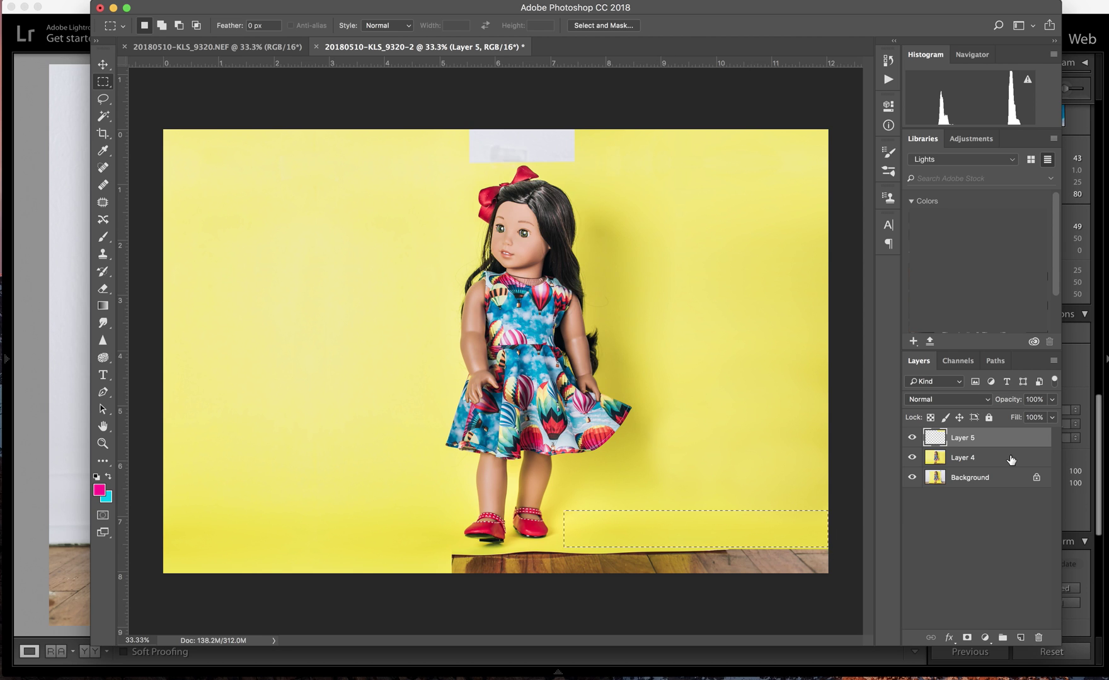
pyautogui.click(1003, 458)
pyautogui.press('super+j')
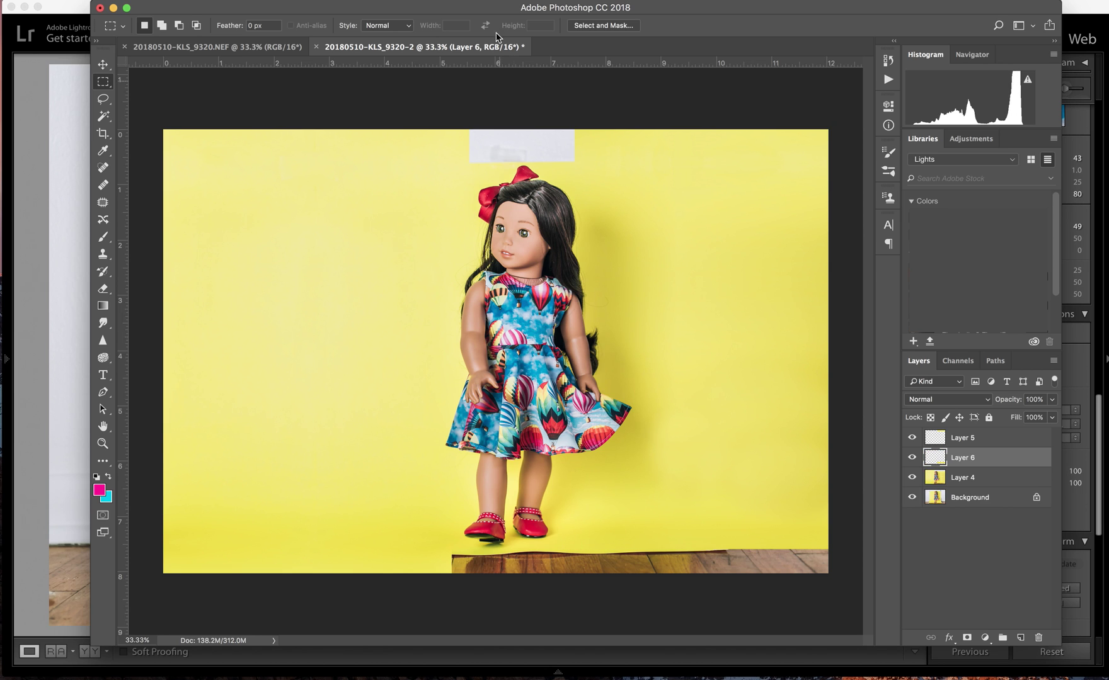
# Flip the copied strip vertically and move it down over the wooden floor
pyautogui.click(177, 2)
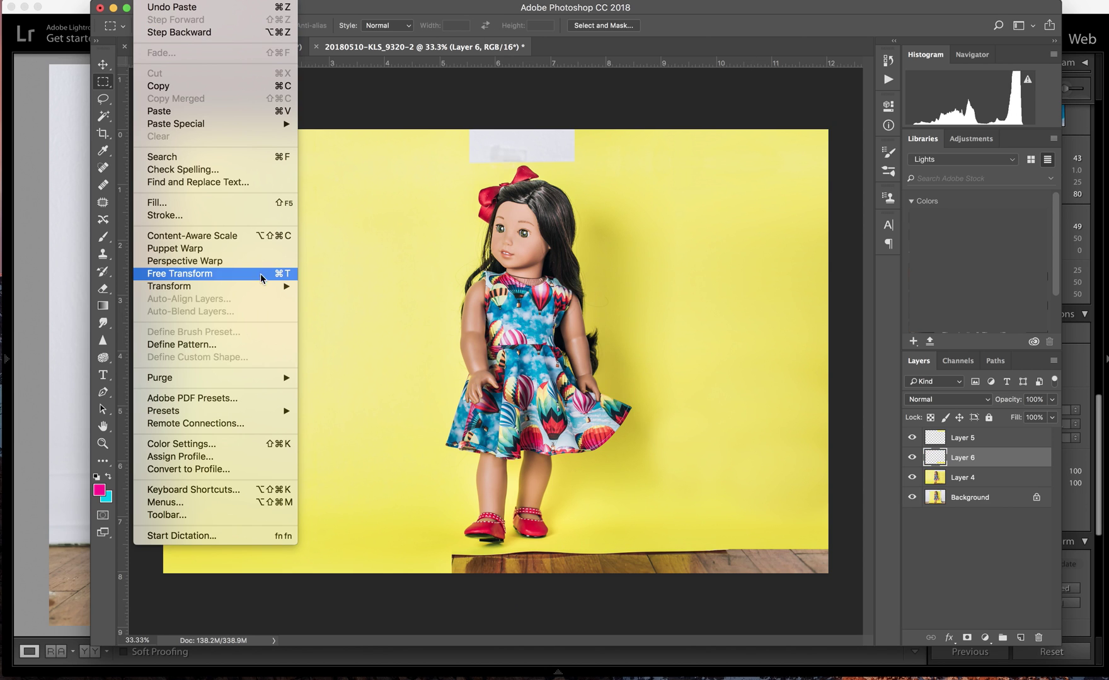
pyautogui.moveTo(274, 287)
pyautogui.click(410, 448)
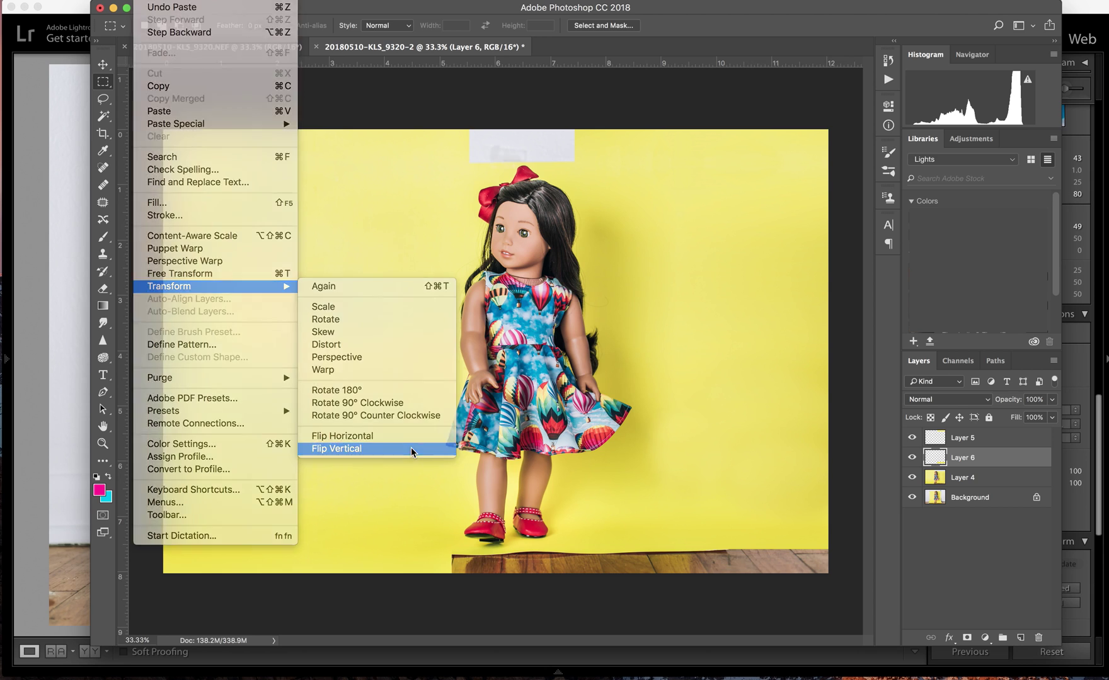
pyautogui.click(103, 64)
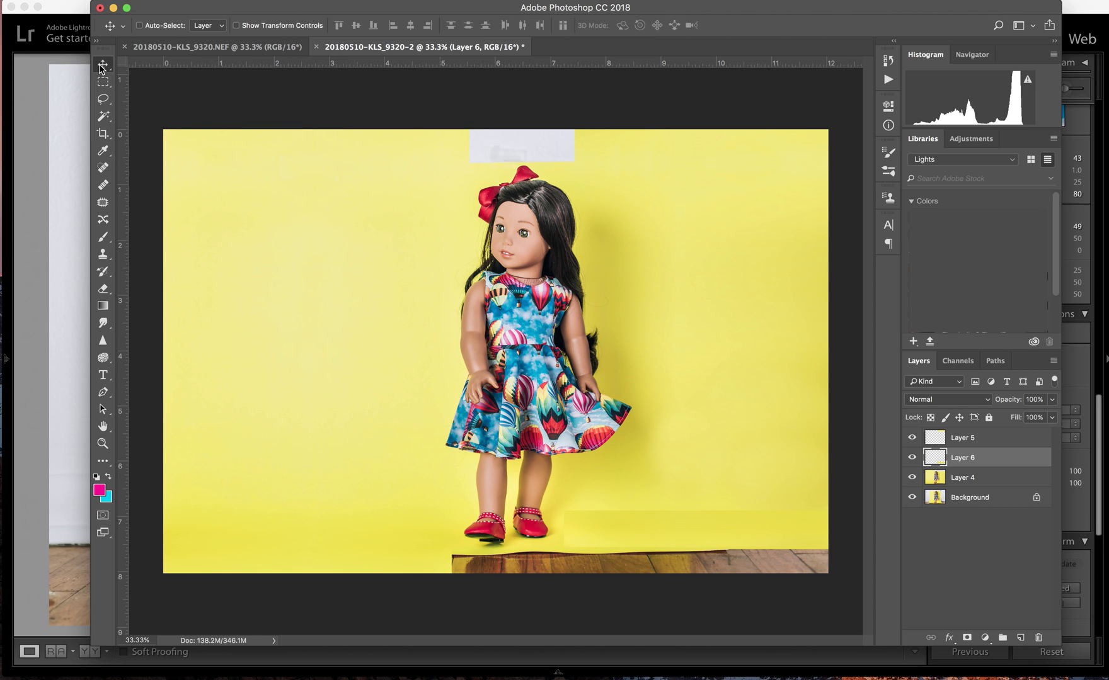
pyautogui.moveTo(635, 534); pyautogui.dragTo(644, 565)
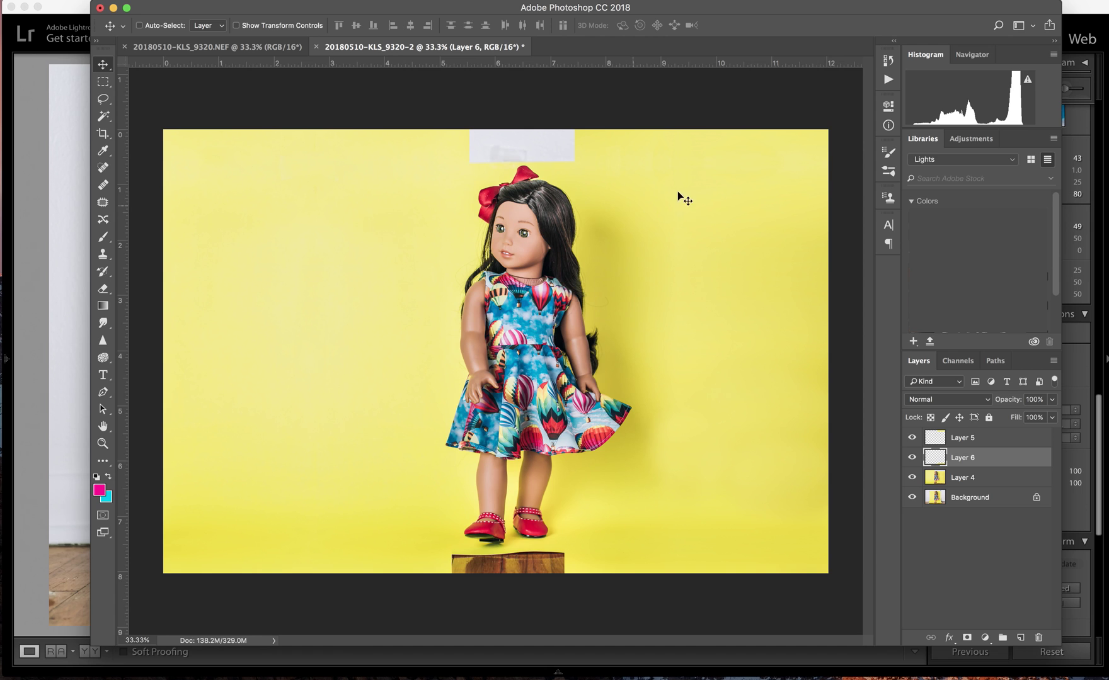
# Merge Layers 5, 6 and 4 into a single Layer 5
pyautogui.click(997, 436)
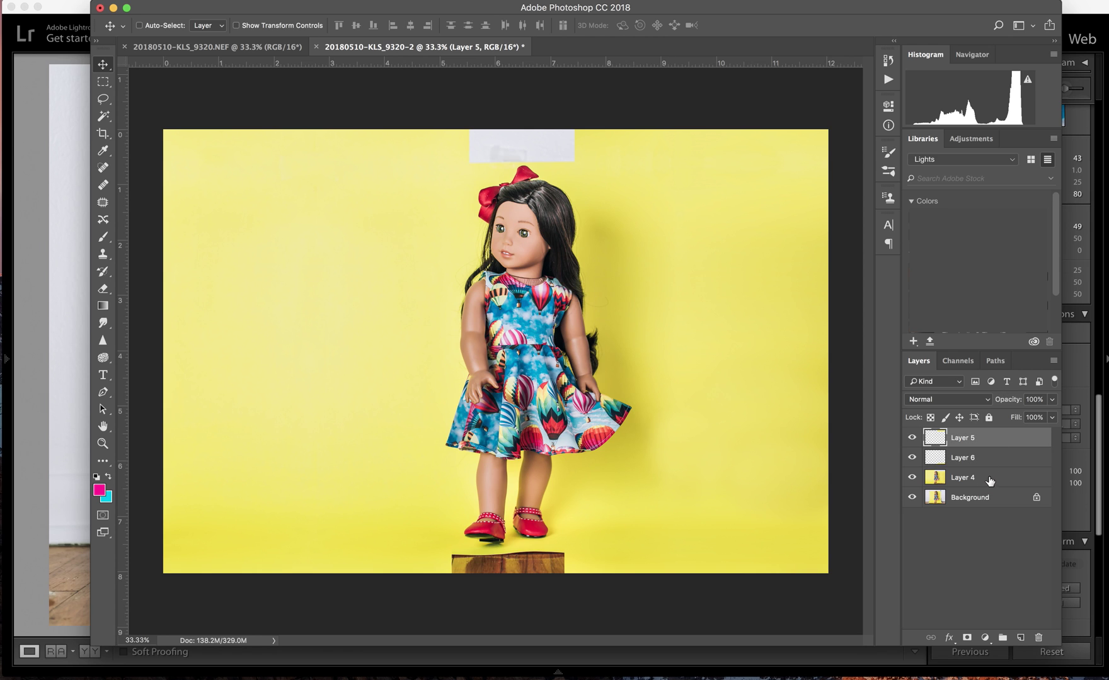
pyautogui.keyDown('shift'); pyautogui.click(990, 479); pyautogui.keyUp('shift')
pyautogui.rightClick(989, 472)
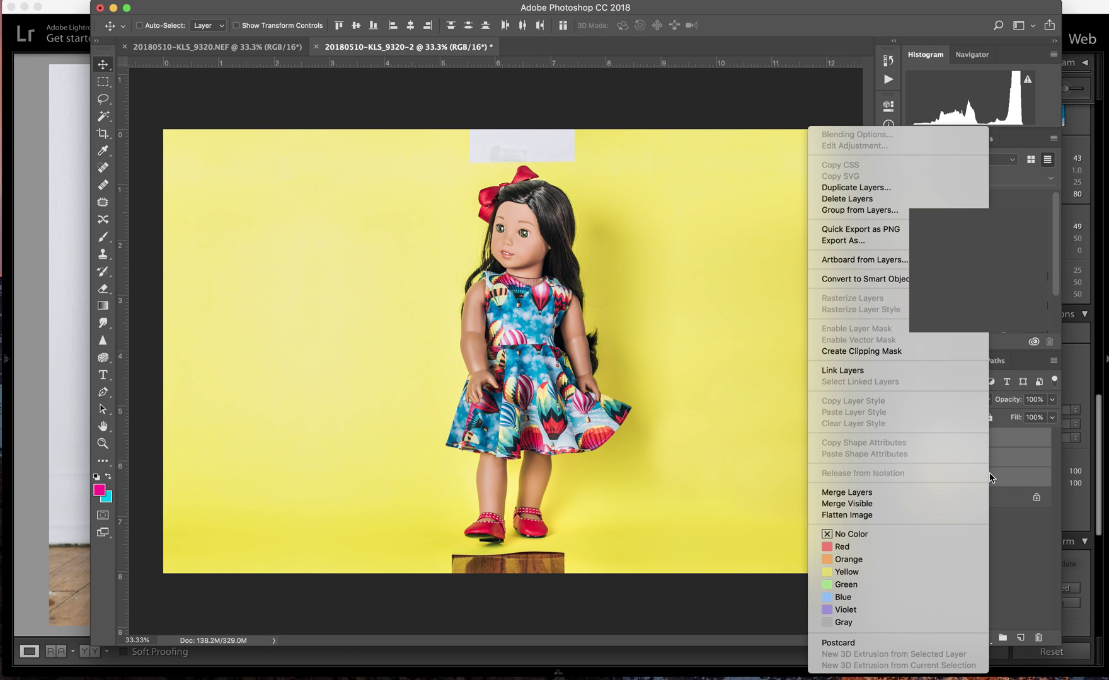
pyautogui.click(943, 493)
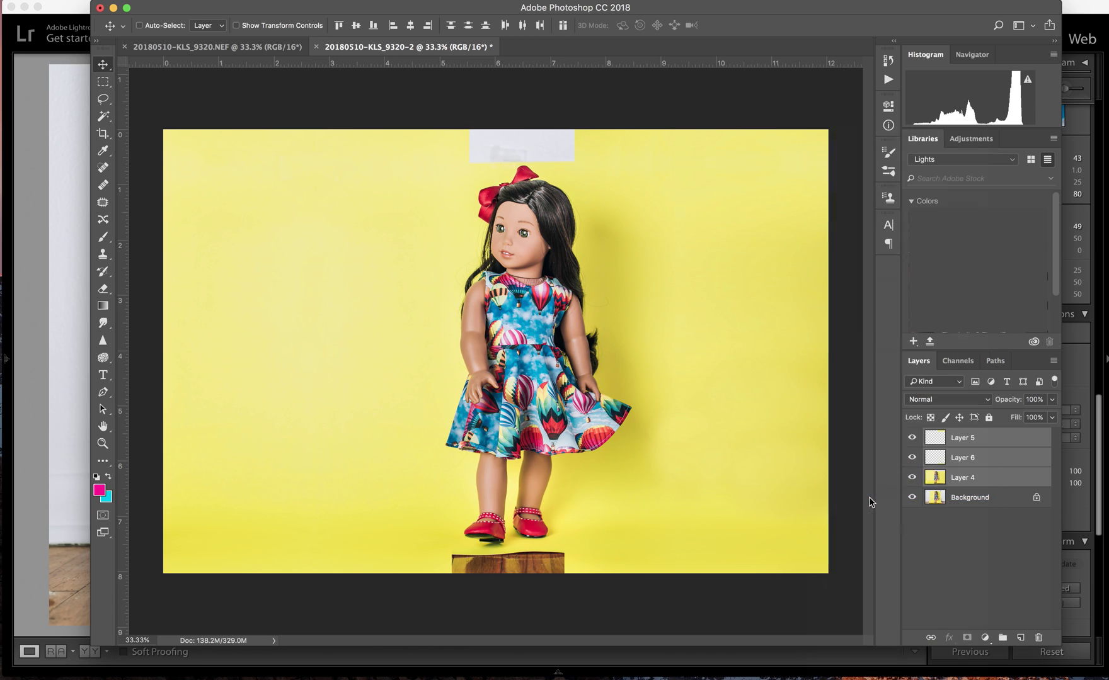
# Toggle Layer 5's visibility to compare before and after, leaving it visible
pyautogui.click(910, 438)
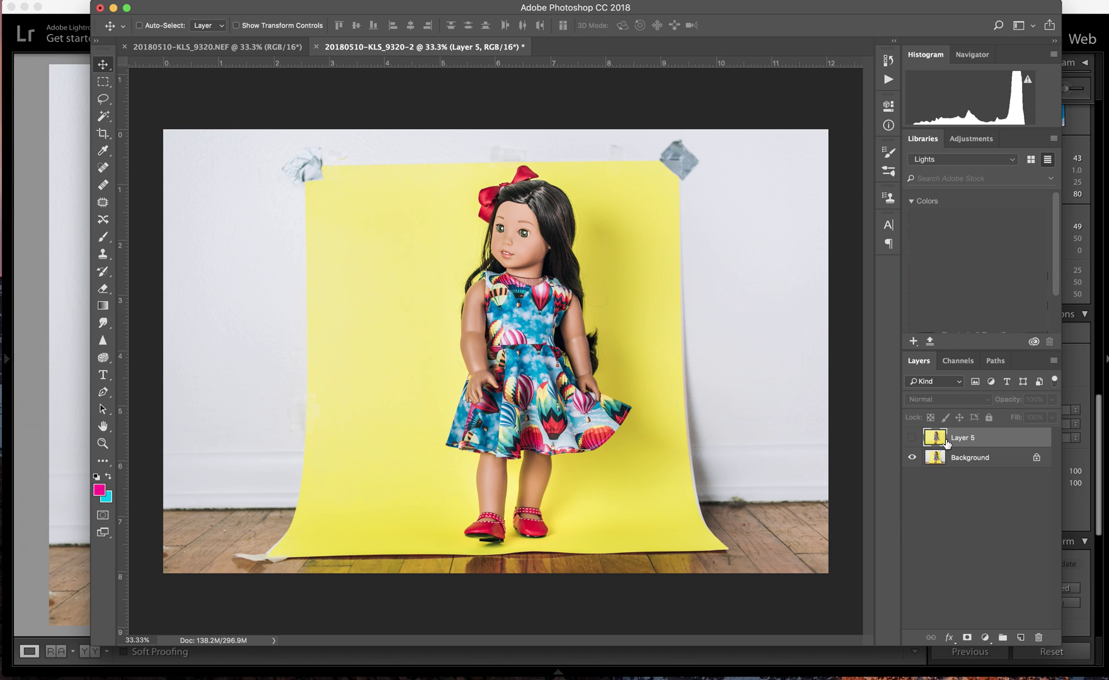
pyautogui.click(911, 438)
pyautogui.click(911, 437)
pyautogui.click(911, 437)
pyautogui.click(911, 438)
pyautogui.click(912, 438)
# Spot-heal the wooden block and leftover spots below the doll with a 250 brush
pyautogui.press('j')
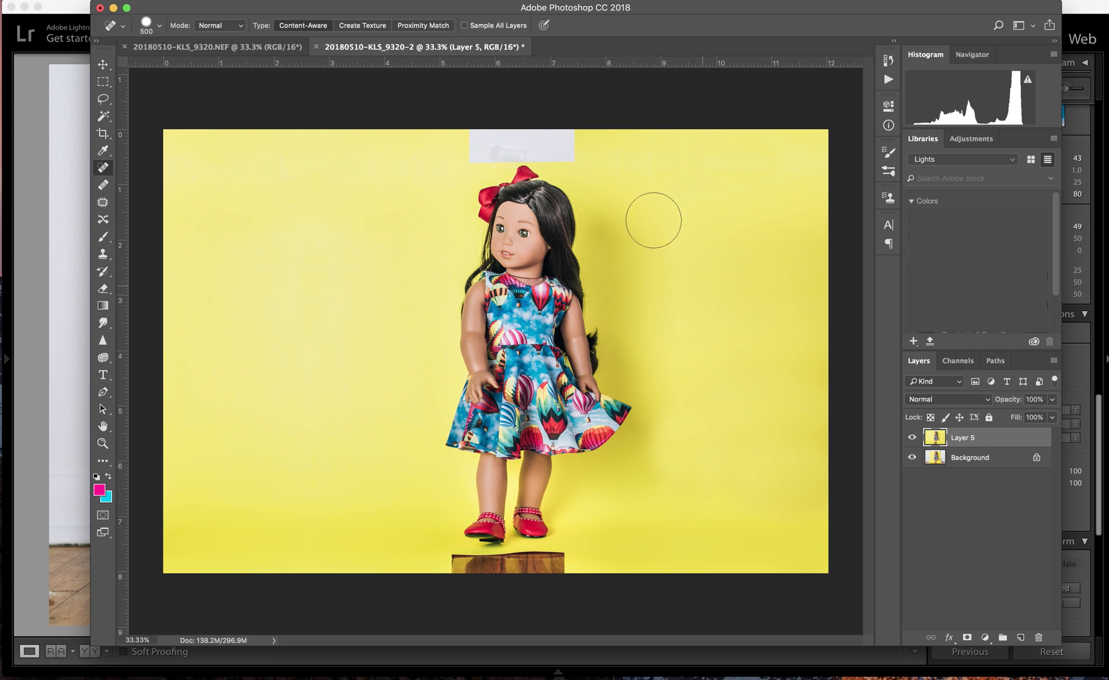
pyautogui.press('[')
pyautogui.press('[')
pyautogui.press('[')
pyautogui.moveTo(457, 564)
pyautogui.mouseDown()
pyautogui.moveTo(563, 568)
pyautogui.moveTo(500, 568)
pyautogui.mouseUp()
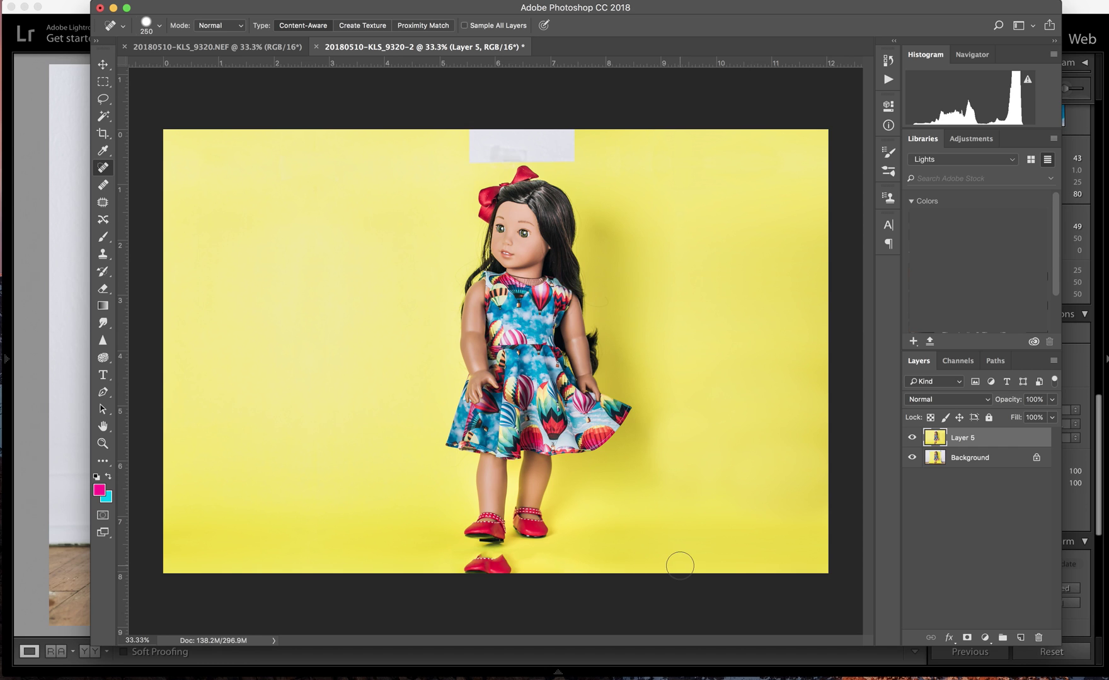
pyautogui.moveTo(508, 575)
pyautogui.mouseDown()
pyautogui.moveTo(506, 565)
pyautogui.moveTo(471, 567)
pyautogui.mouseUp()
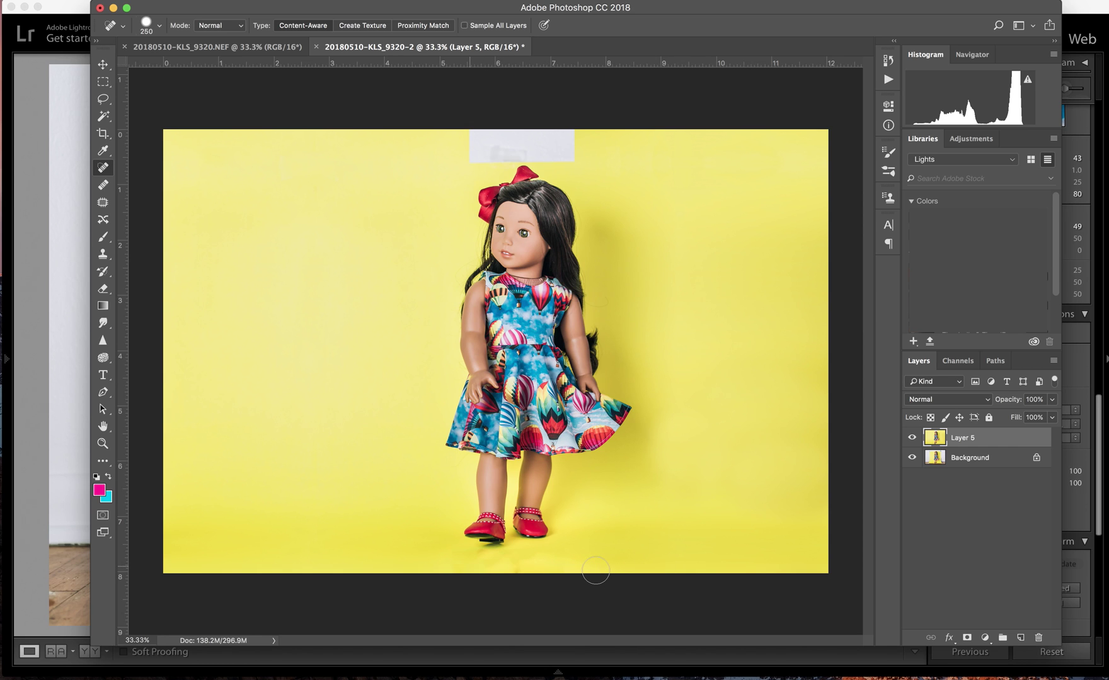
pyautogui.click(518, 577)
pyautogui.click(464, 576)
pyautogui.click(476, 575)
# Spot-heal the grey wall patch above the doll's bow with a 400 brush
pyautogui.press(']')
pyautogui.press(']')
pyautogui.press(']')
pyautogui.moveTo(468, 130)
pyautogui.mouseDown()
pyautogui.moveTo(574, 140)
pyautogui.moveTo(520, 140)
pyautogui.moveTo(507, 123)
pyautogui.mouseUp()
pyautogui.click(526, 138)
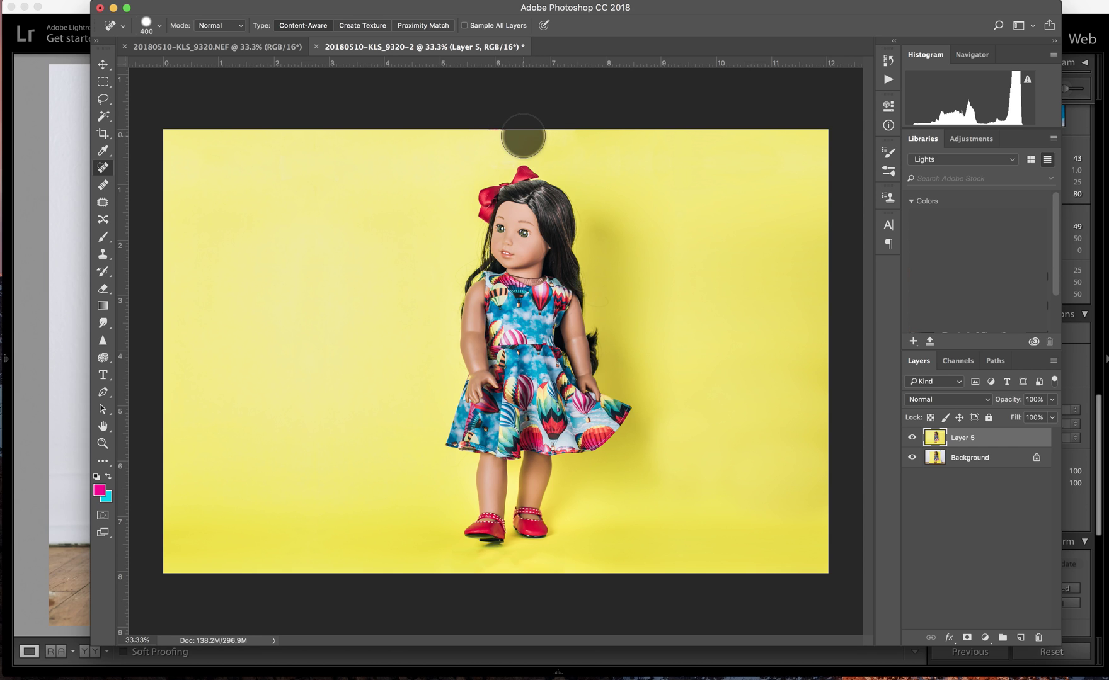
pyautogui.click(502, 130)
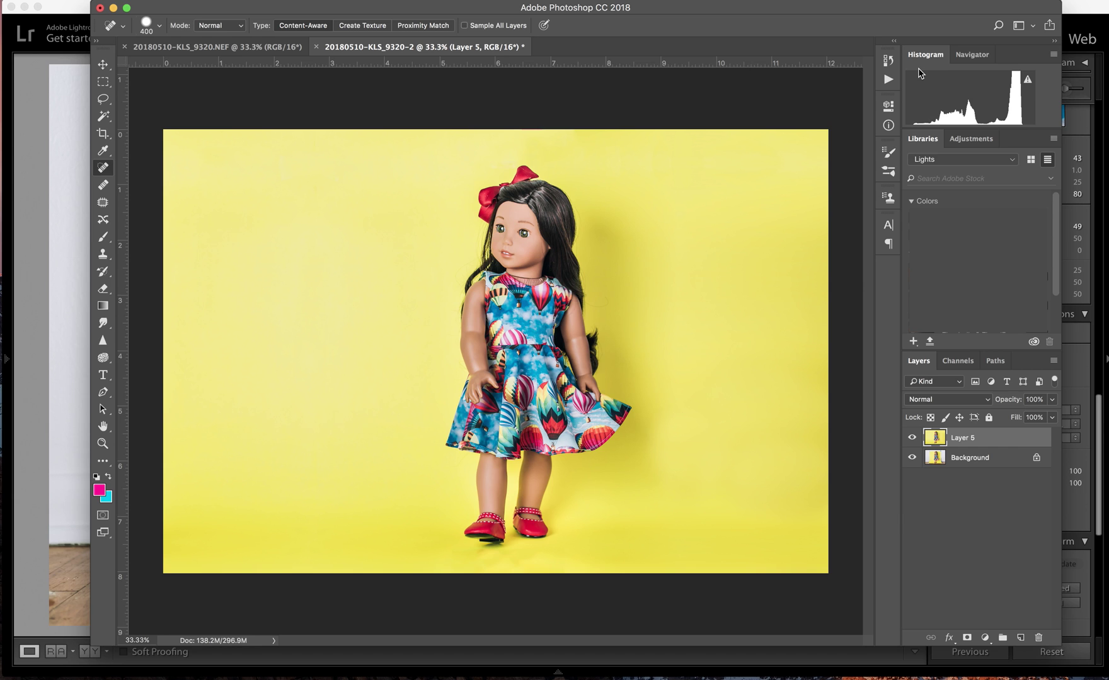
# Compare Layer 5 on and off, then close the edit saving it as 20180510-KLS_9320-Edit.tif
pyautogui.click(911, 439)
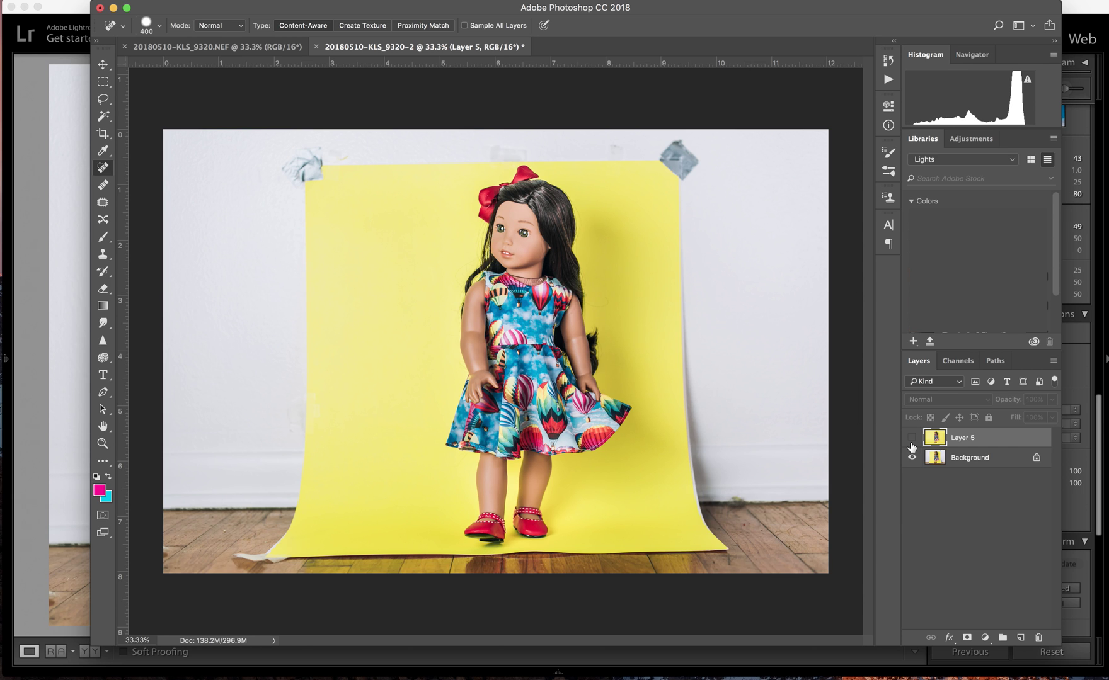
pyautogui.click(910, 439)
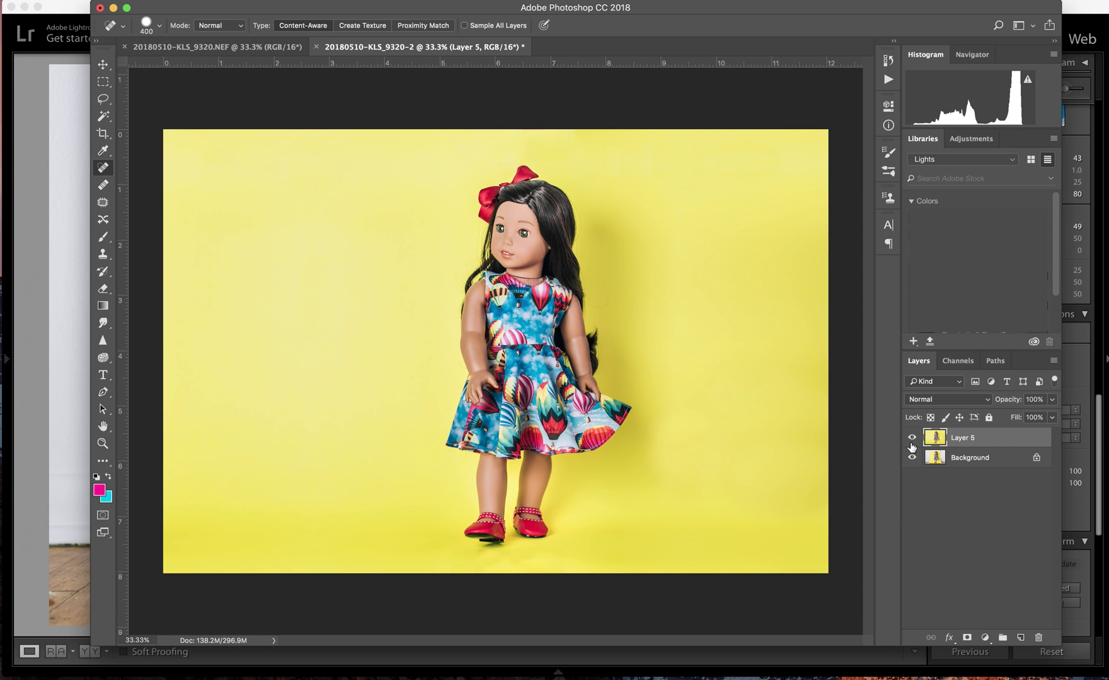
pyautogui.click(315, 47)
pyautogui.click(666, 227)
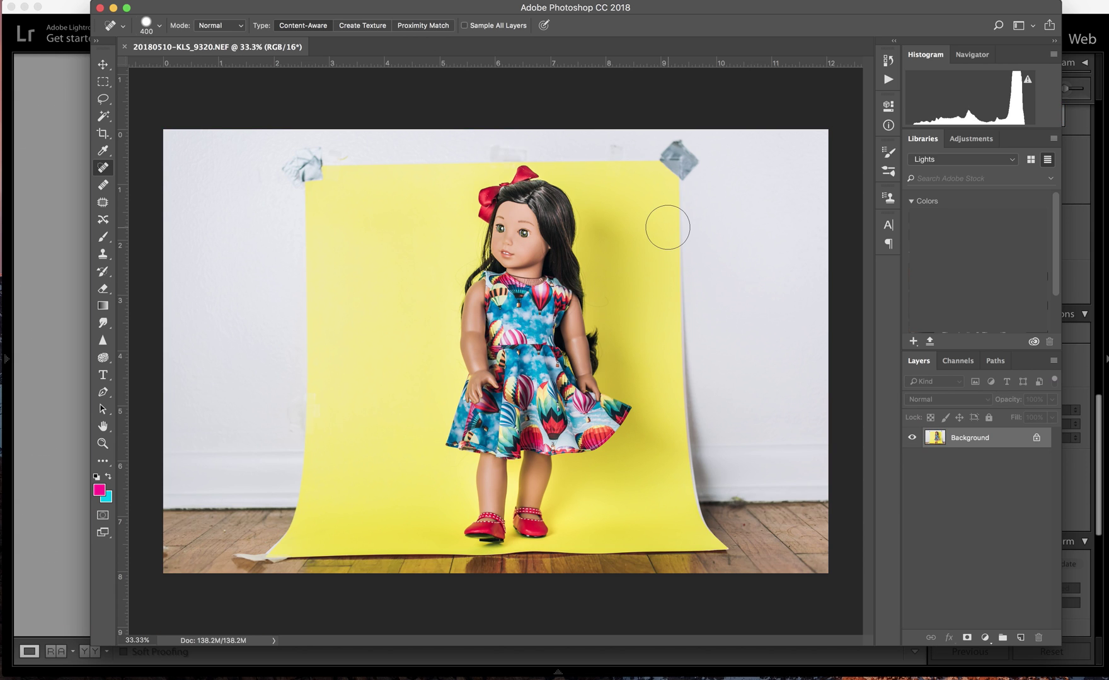
# Switch back to Lightroom's Develop module to view the edited all-yellow doll image
pyautogui.click(67, 411)
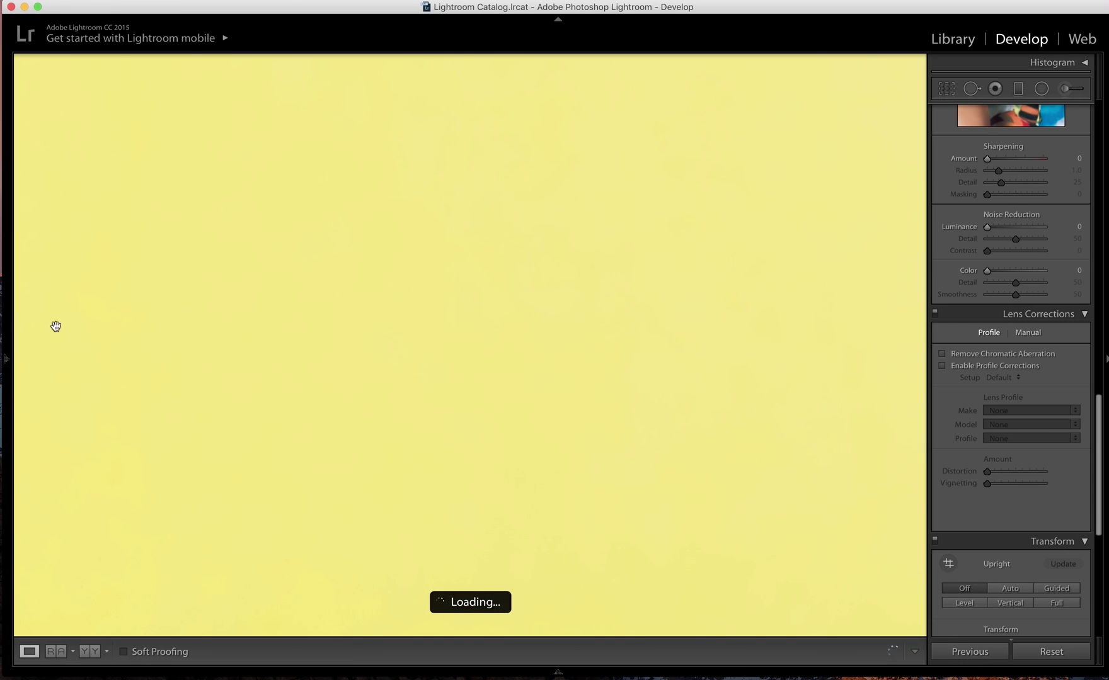